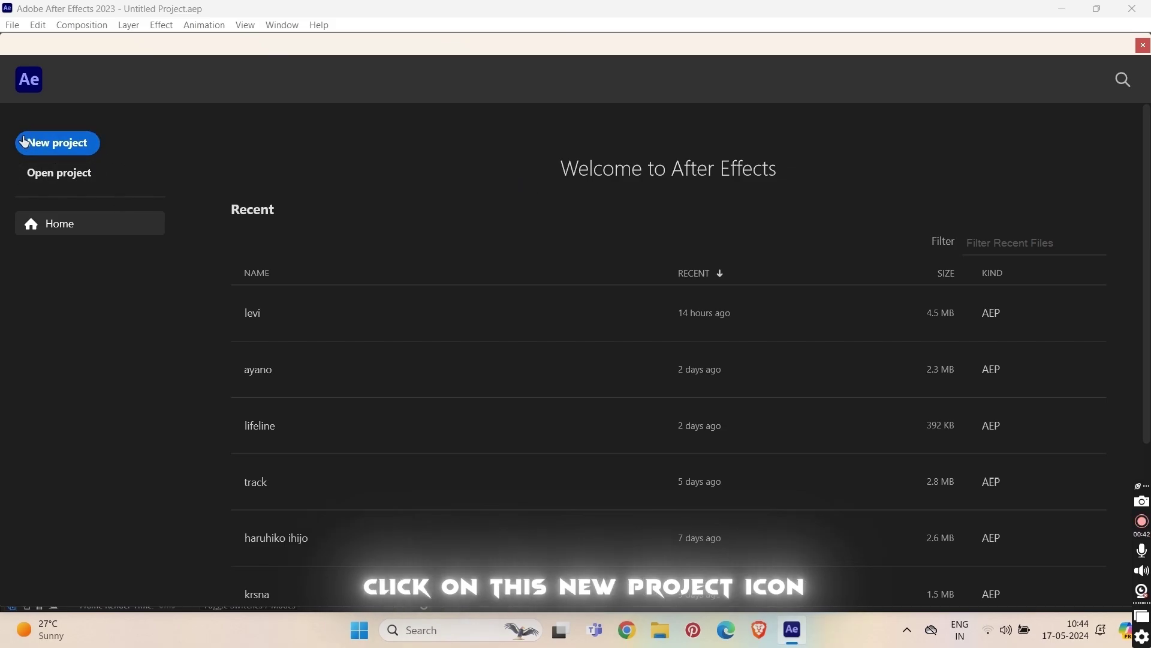
# Start a new empty project and look over the preview, timeline and Effects & Presets panels
pyautogui.click(45, 146)
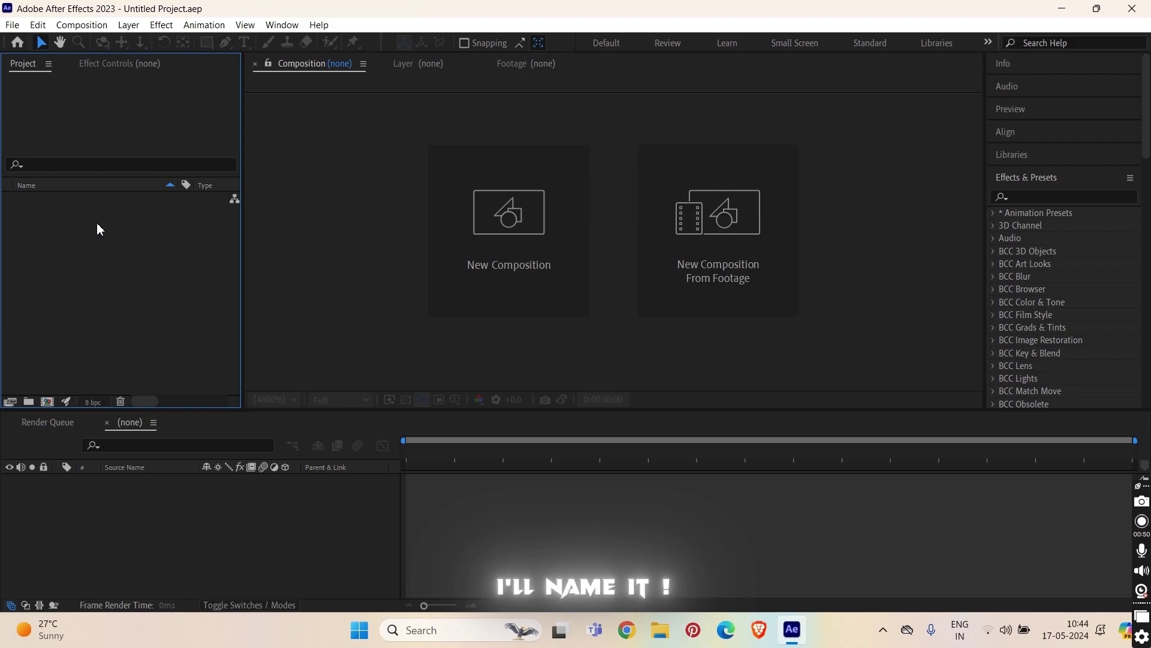
pyautogui.click(391, 326)
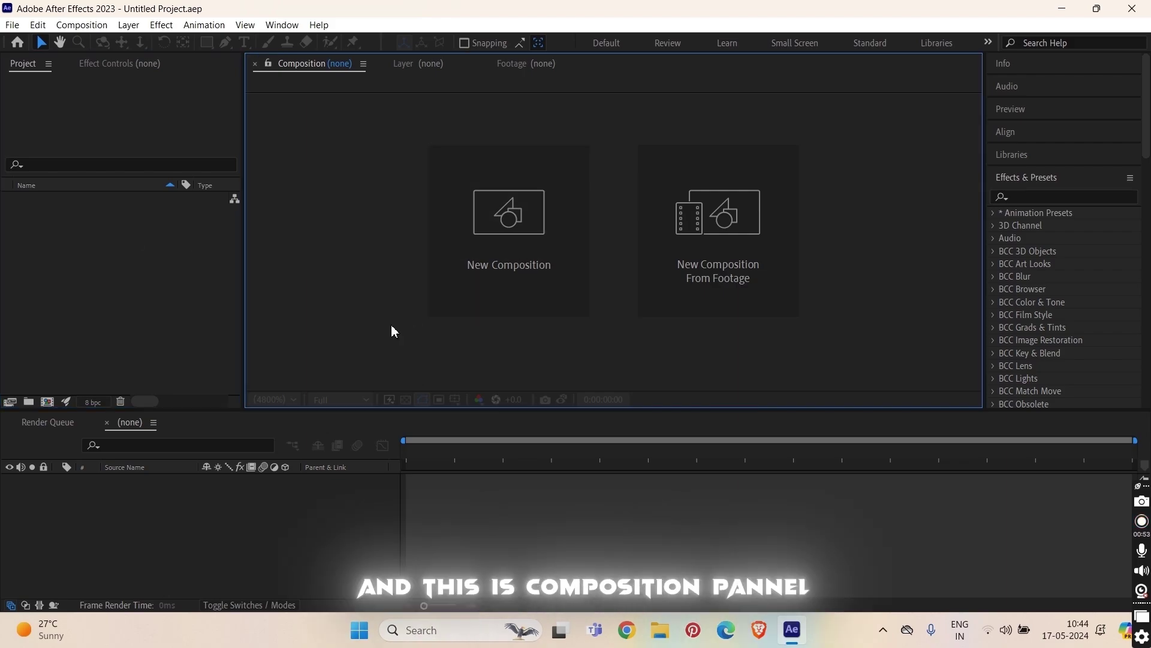
pyautogui.click(224, 515)
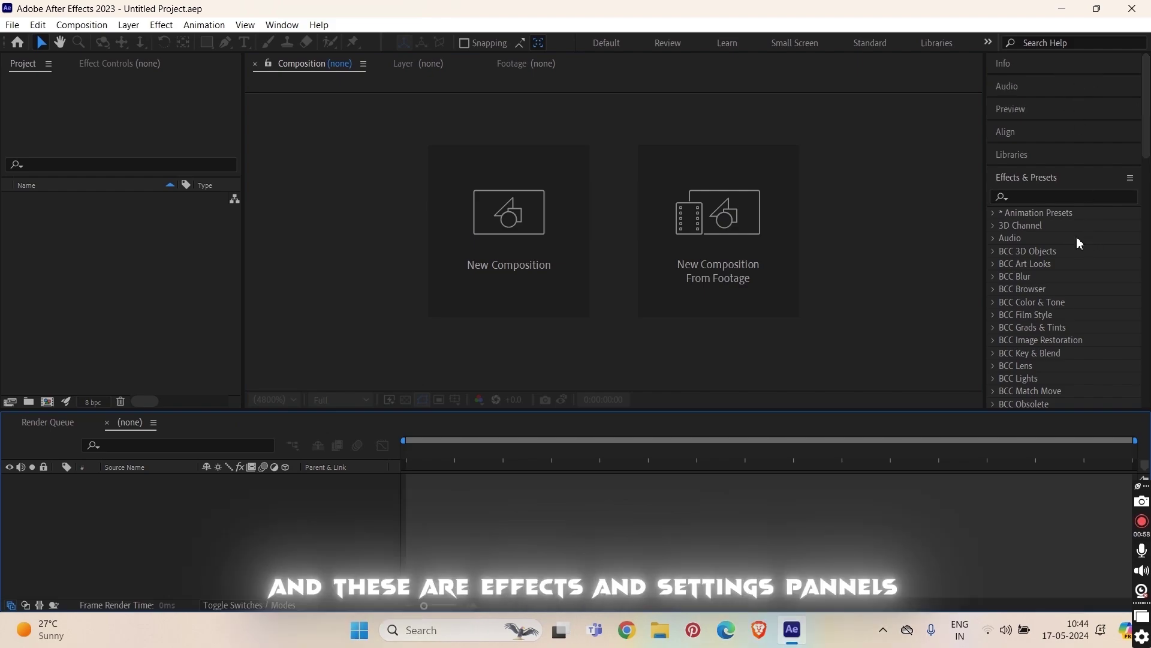
pyautogui.click(1084, 180)
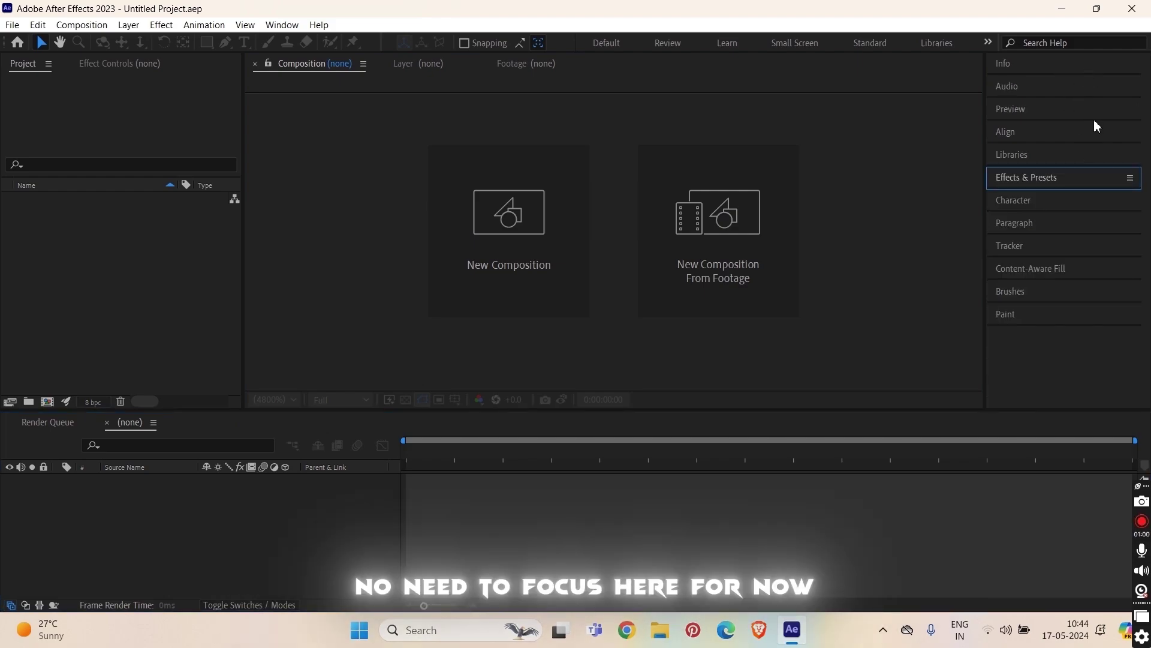
pyautogui.click(299, 319)
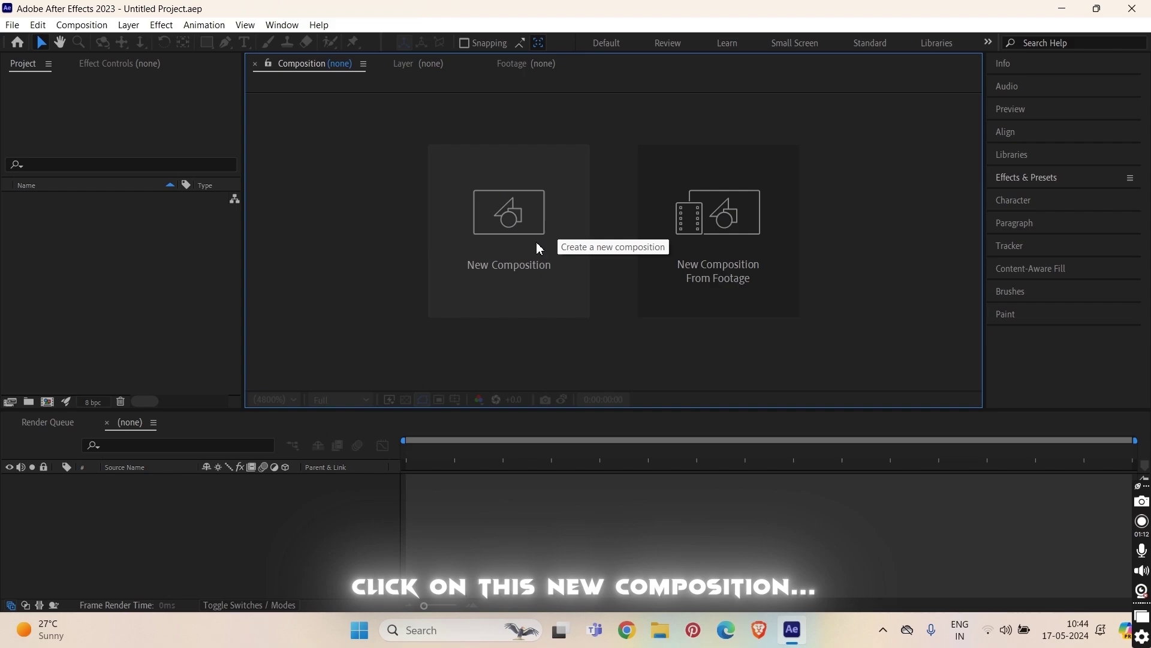
# Name the new composition 'Tutorial', leaving the width at 1080 px
pyautogui.click(512, 252)
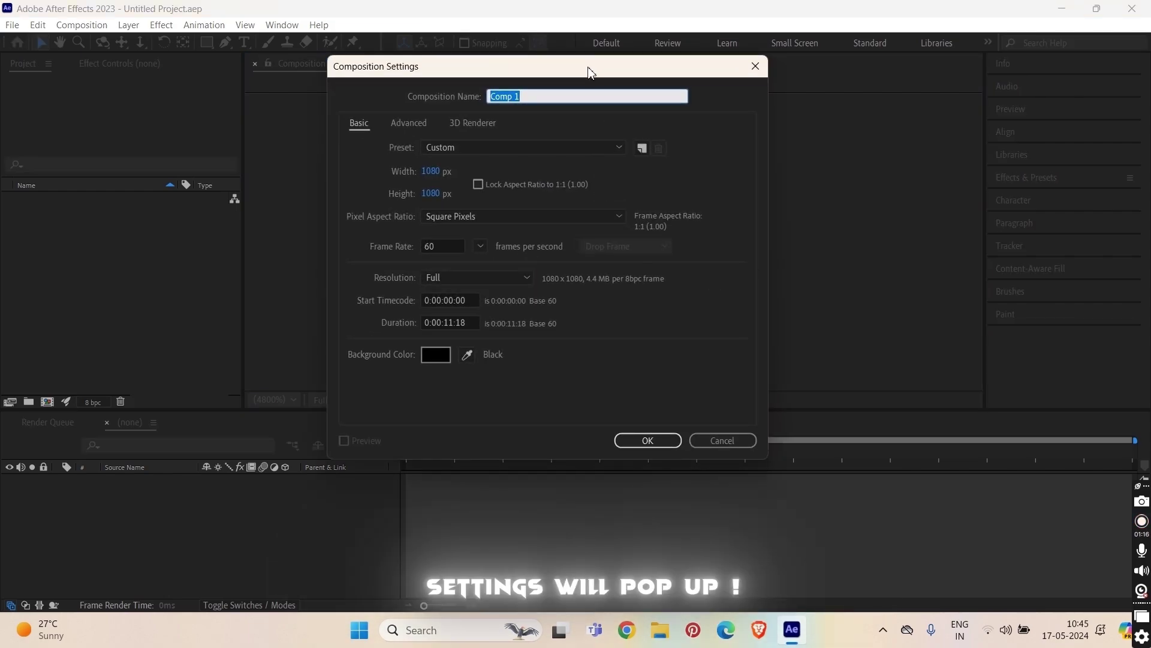
pyautogui.moveTo(591, 71); pyautogui.dragTo(588, 129)
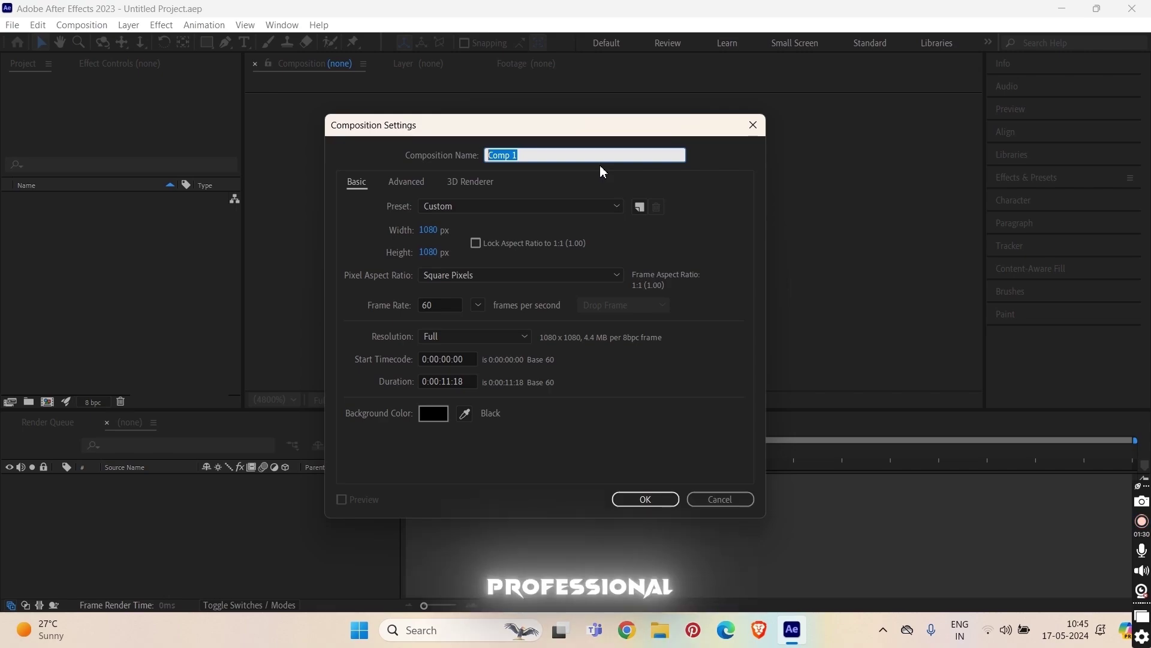
pyautogui.write('T')
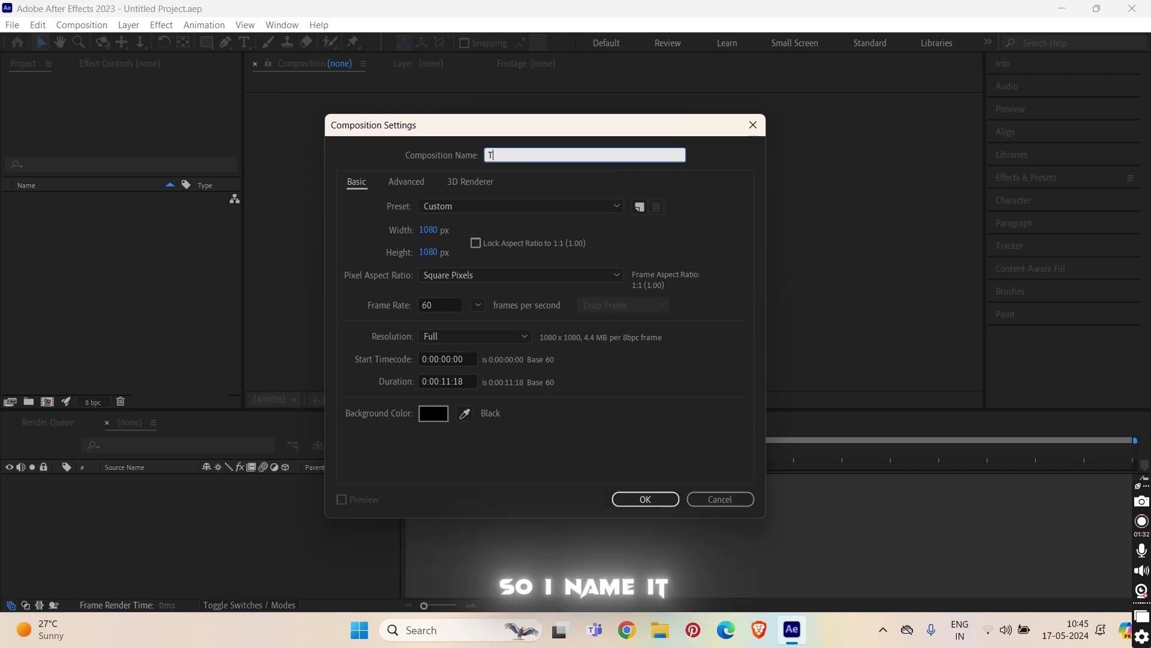
pyautogui.write('utori')
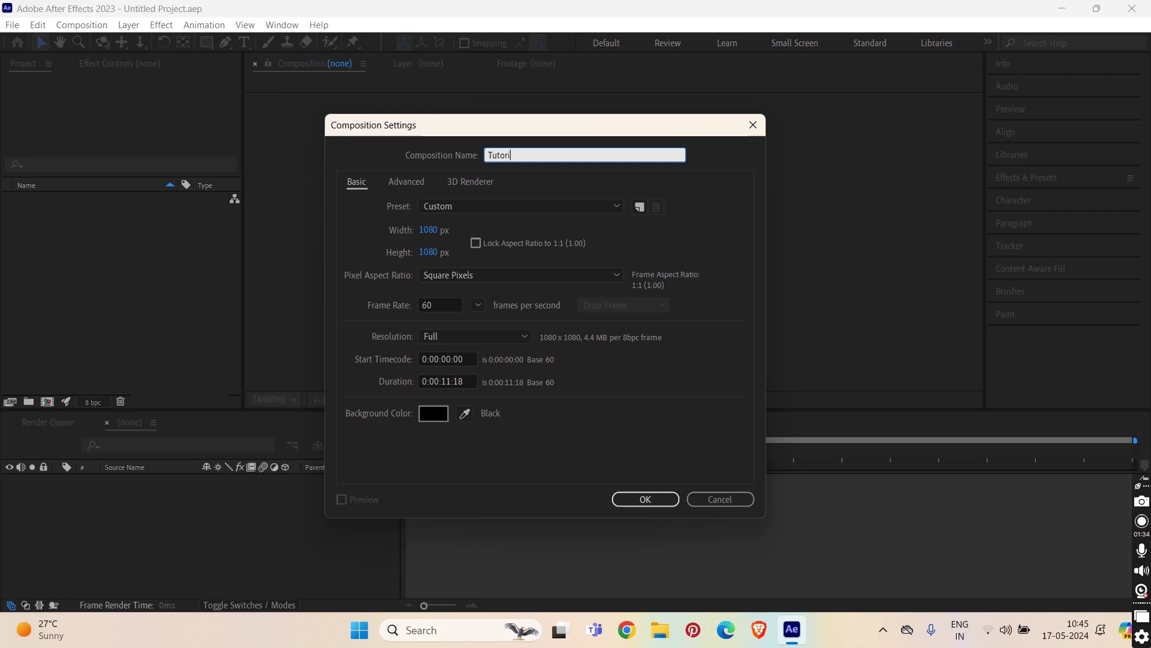
pyautogui.write('al')
pyautogui.click(427, 230)
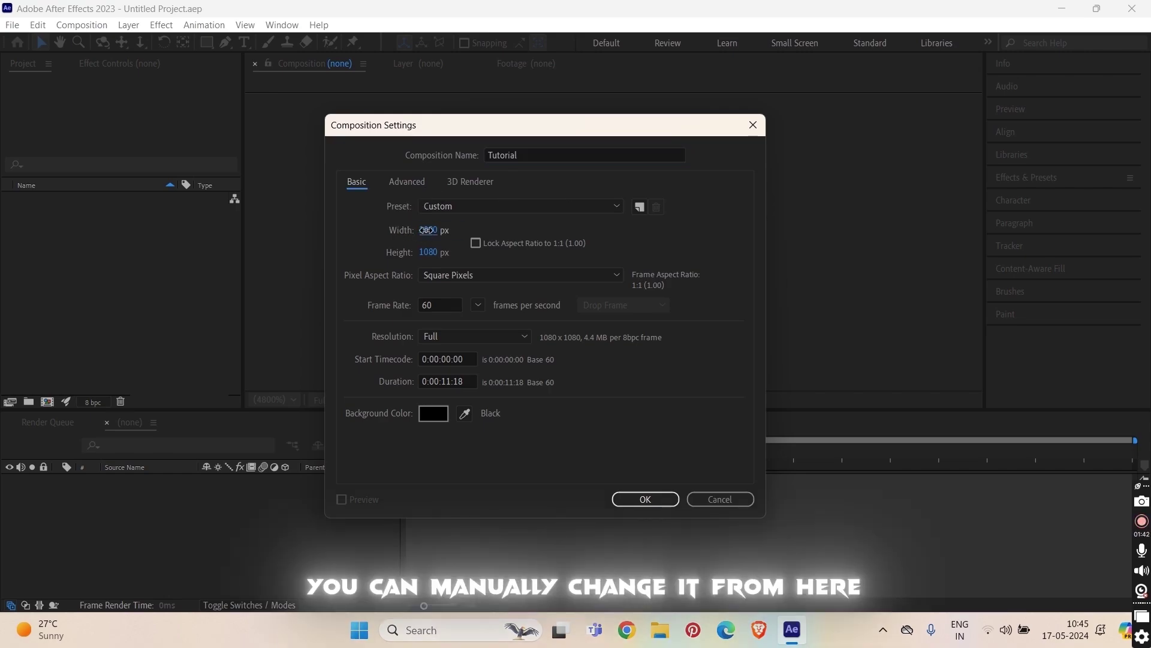
pyautogui.click(426, 230)
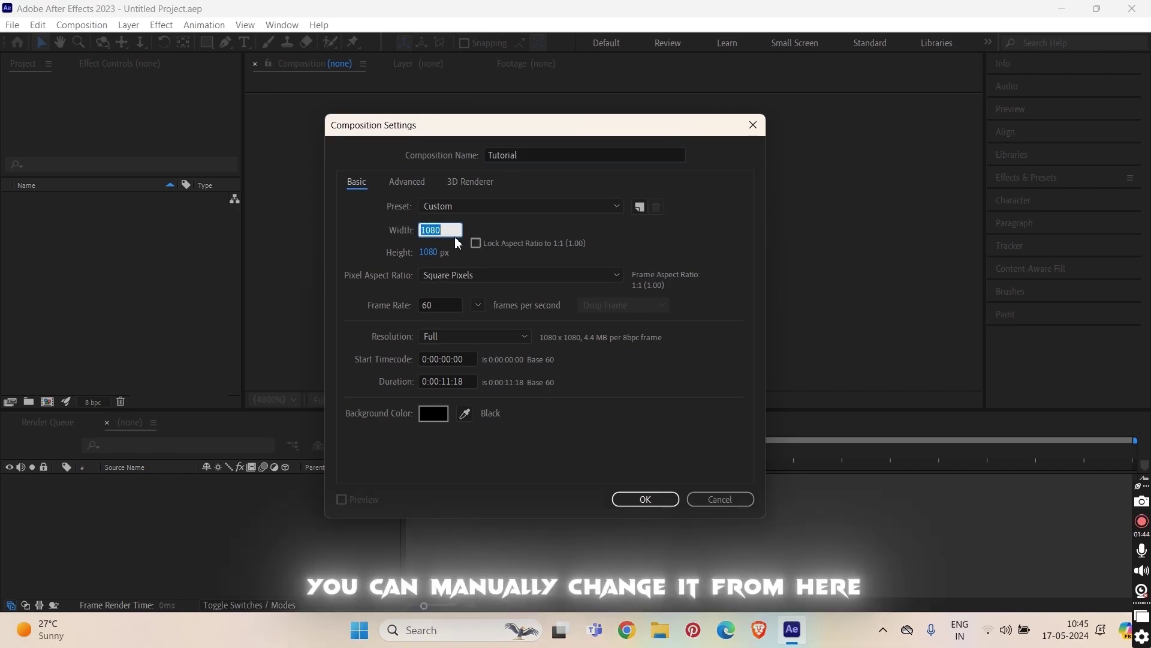
pyautogui.click(381, 236)
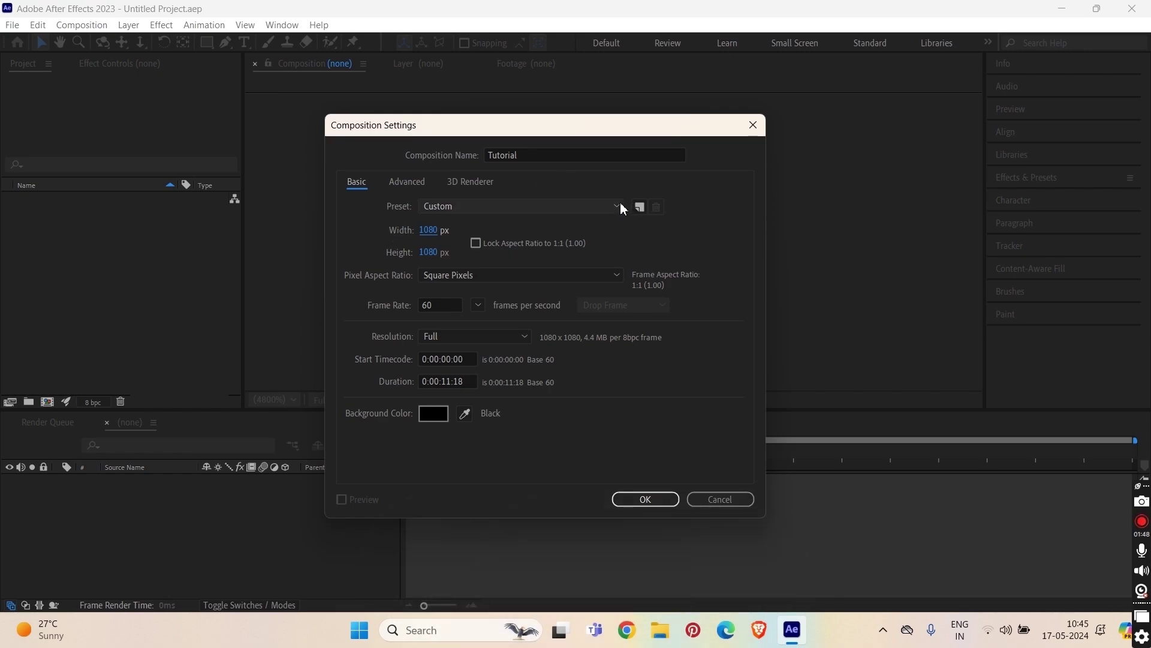
# Choose the Social Media Square 1080x1080 preset and keep Square Pixels as the aspect ratio
pyautogui.click(584, 205)
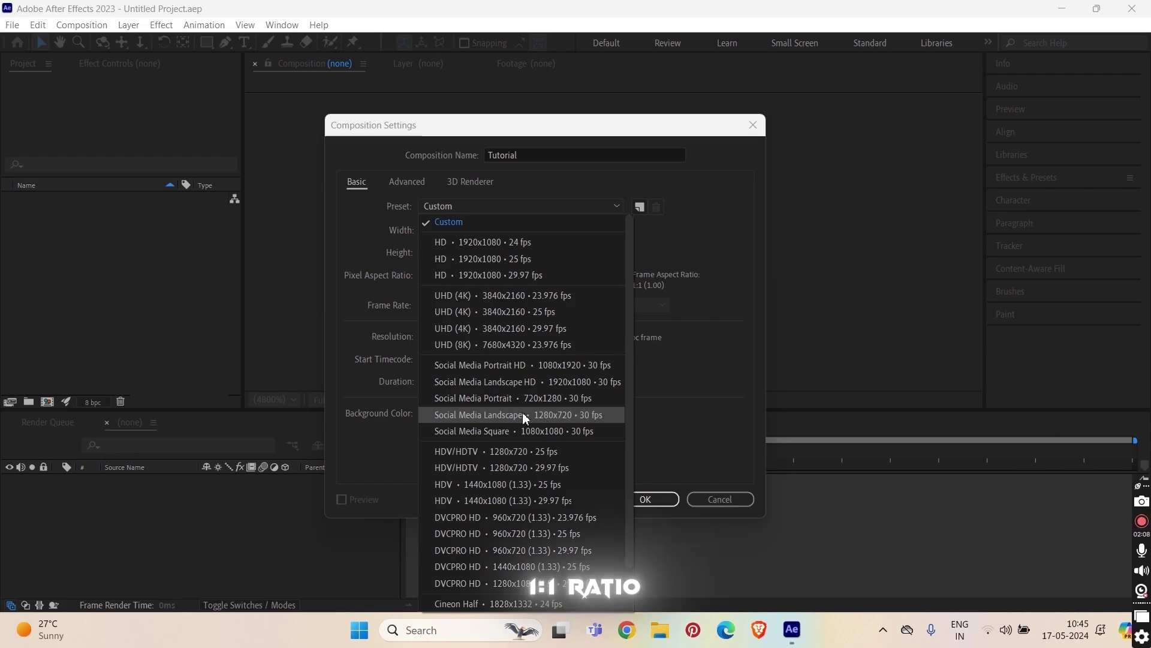
pyautogui.click(495, 429)
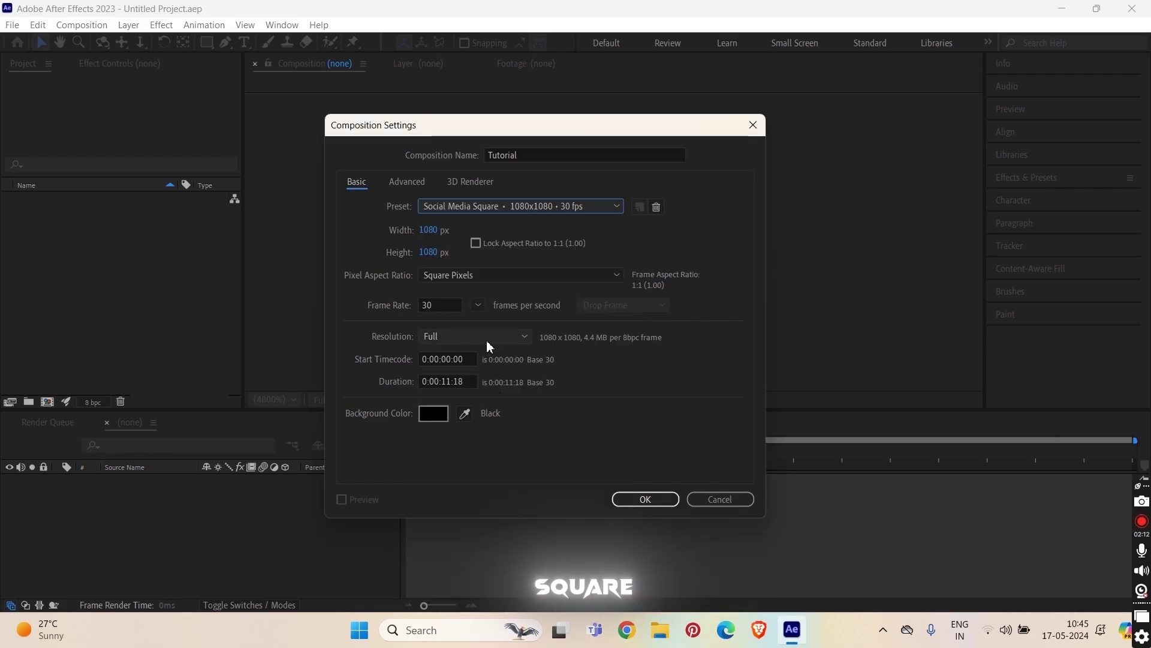
pyautogui.click(598, 279)
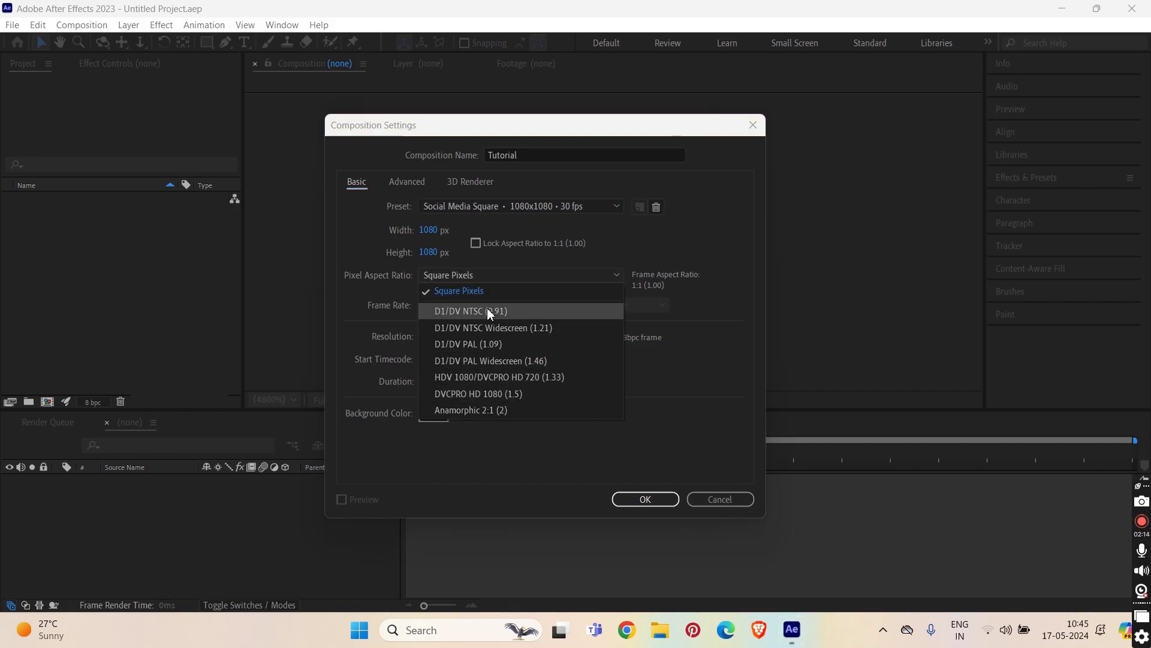
pyautogui.click(522, 276)
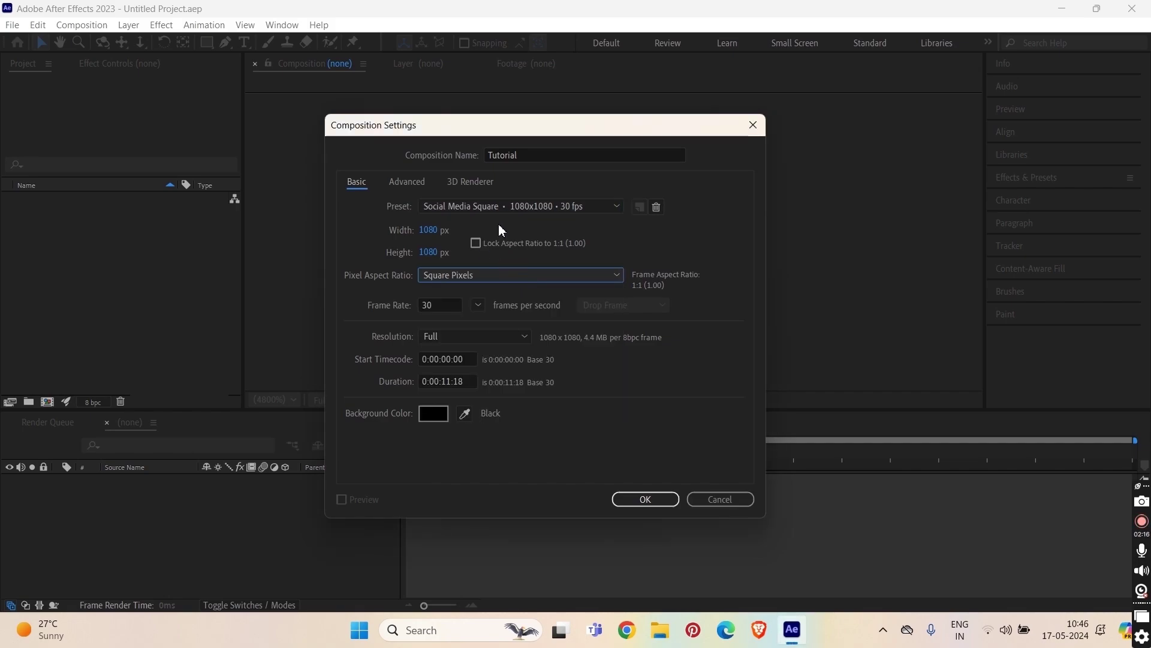
pyautogui.click(565, 277)
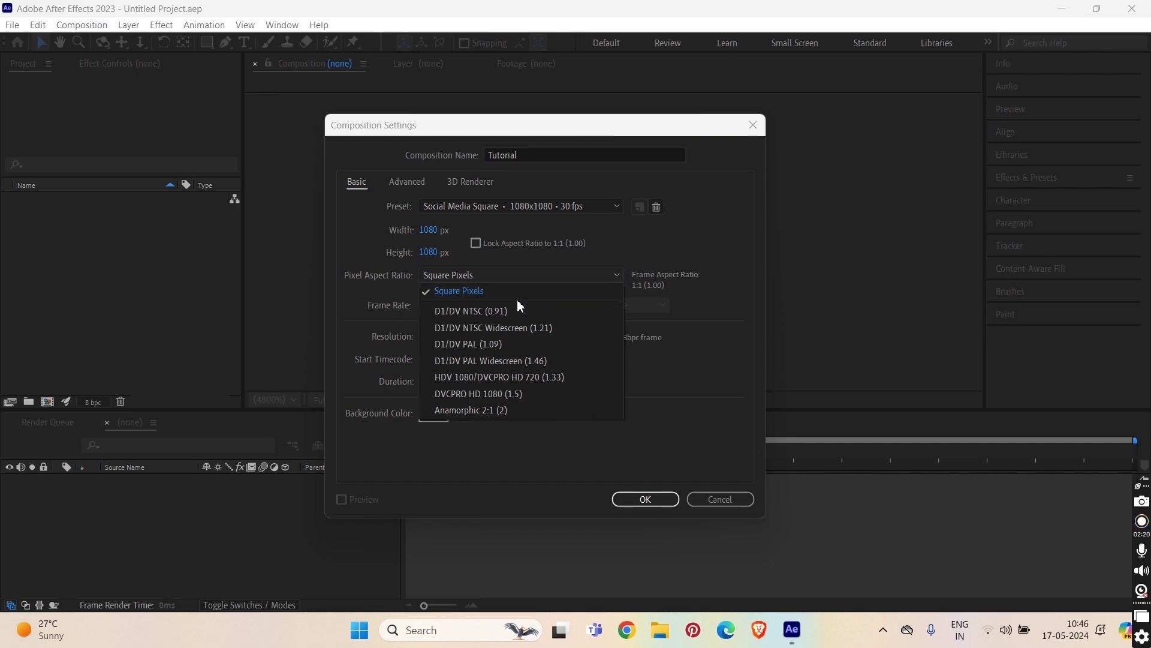
pyautogui.click(492, 441)
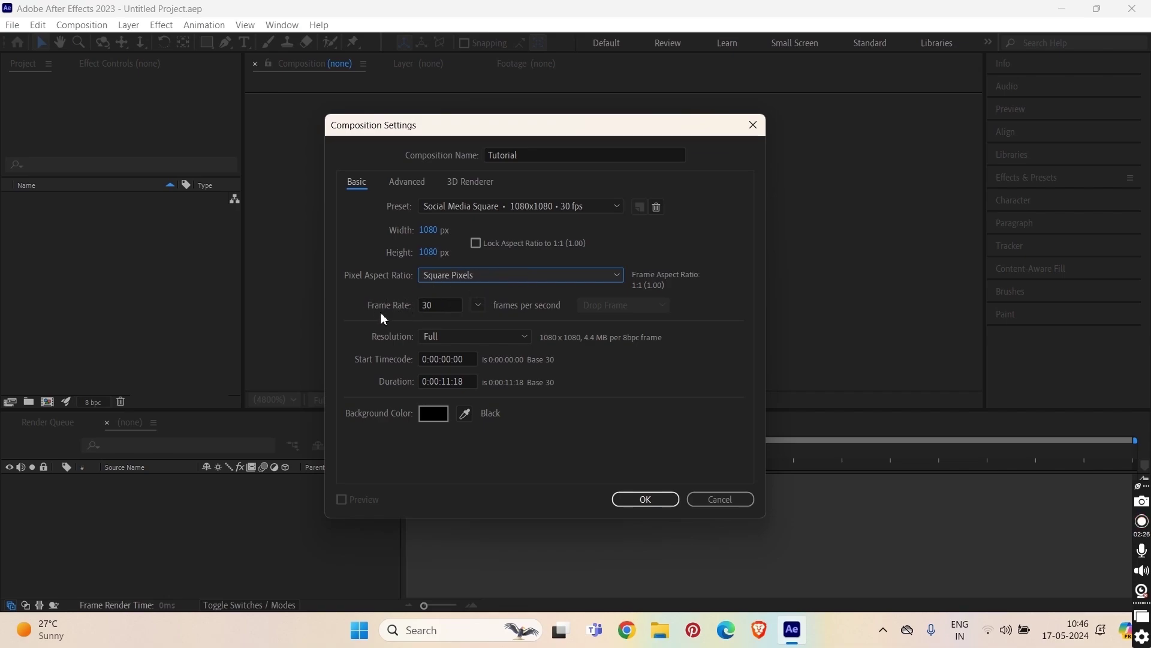
# Set the frame rate to 60 fps, keeping Full resolution and the 0:00:11:18 duration
pyautogui.click(478, 305)
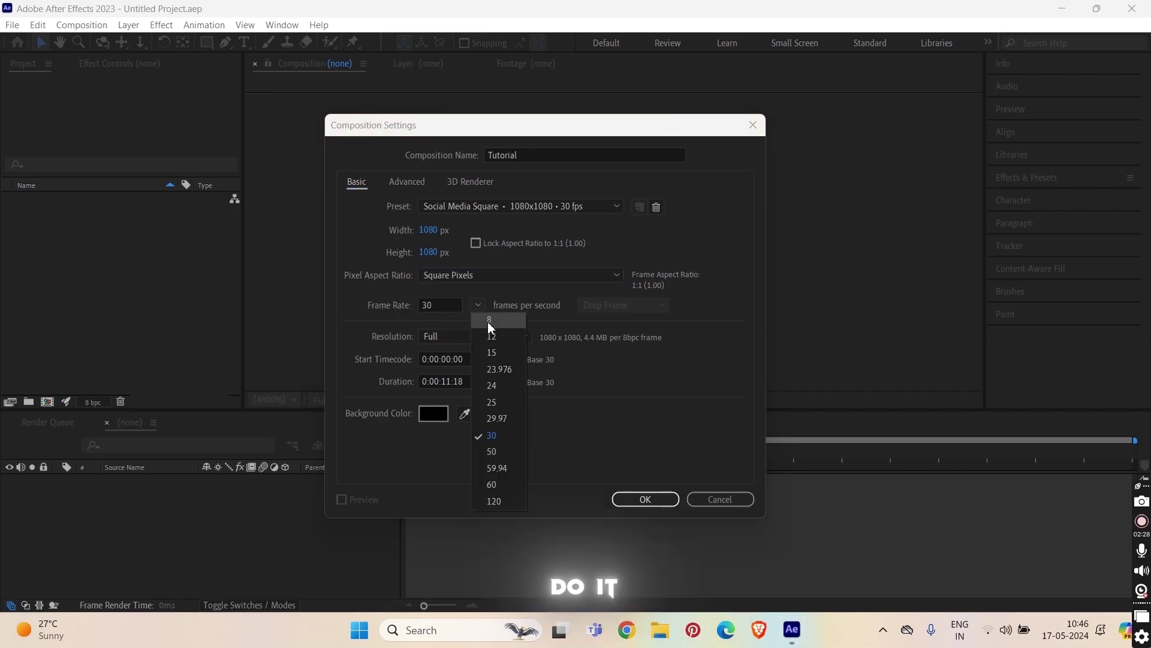
pyautogui.click(499, 483)
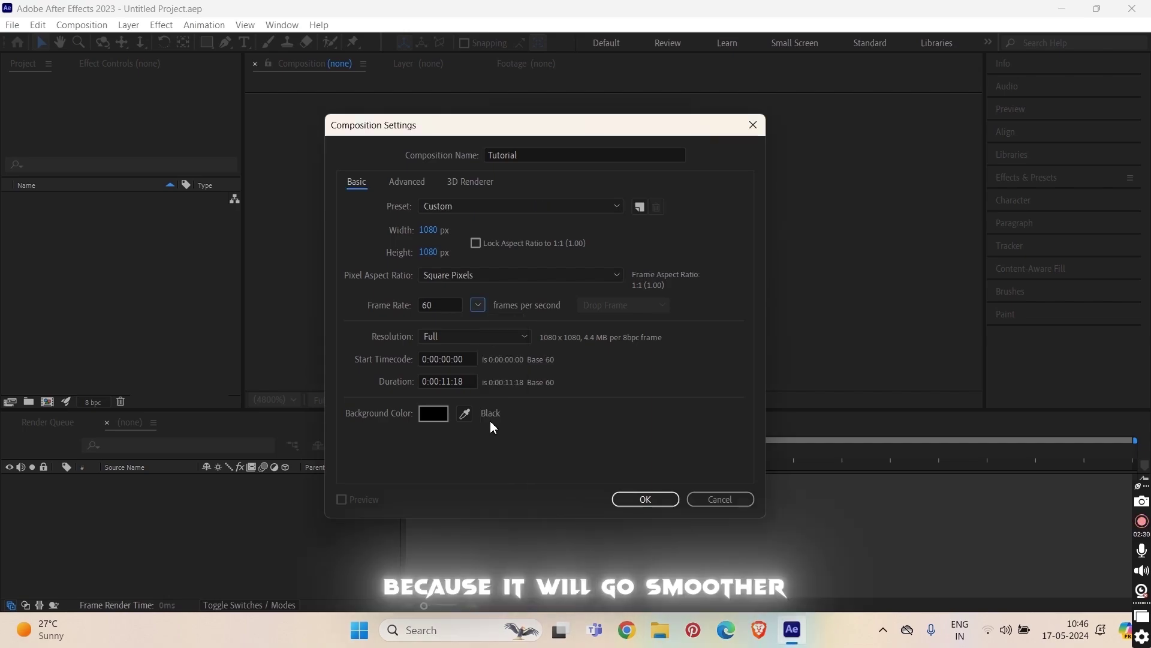
pyautogui.click(481, 303)
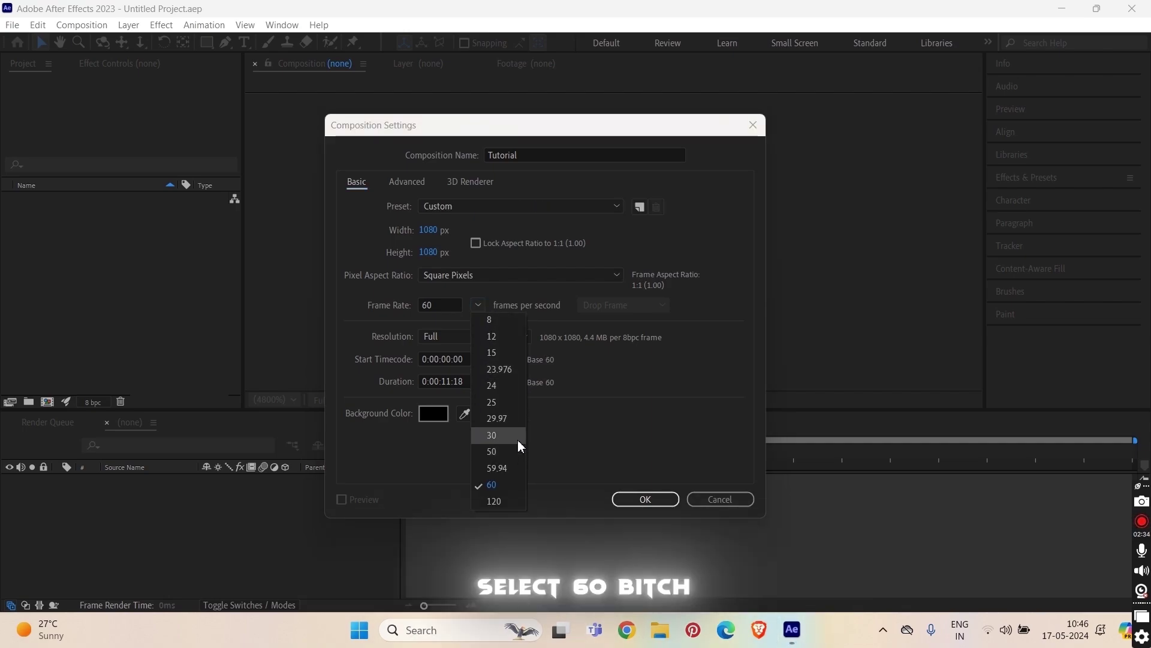
pyautogui.click(506, 485)
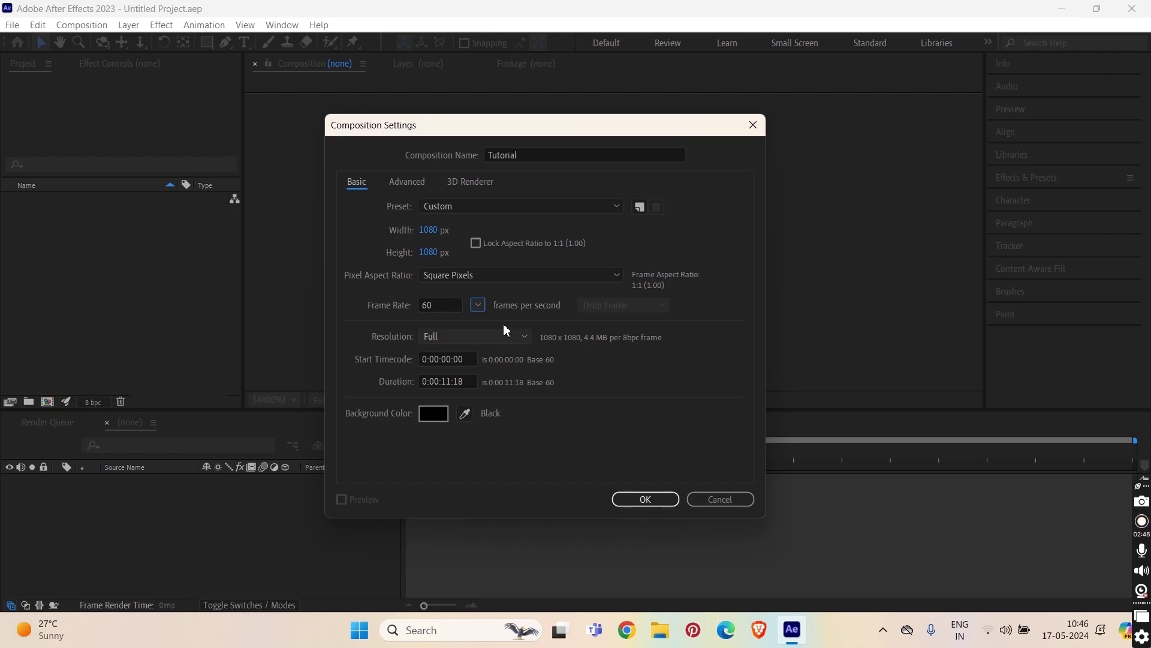
pyautogui.click(483, 305)
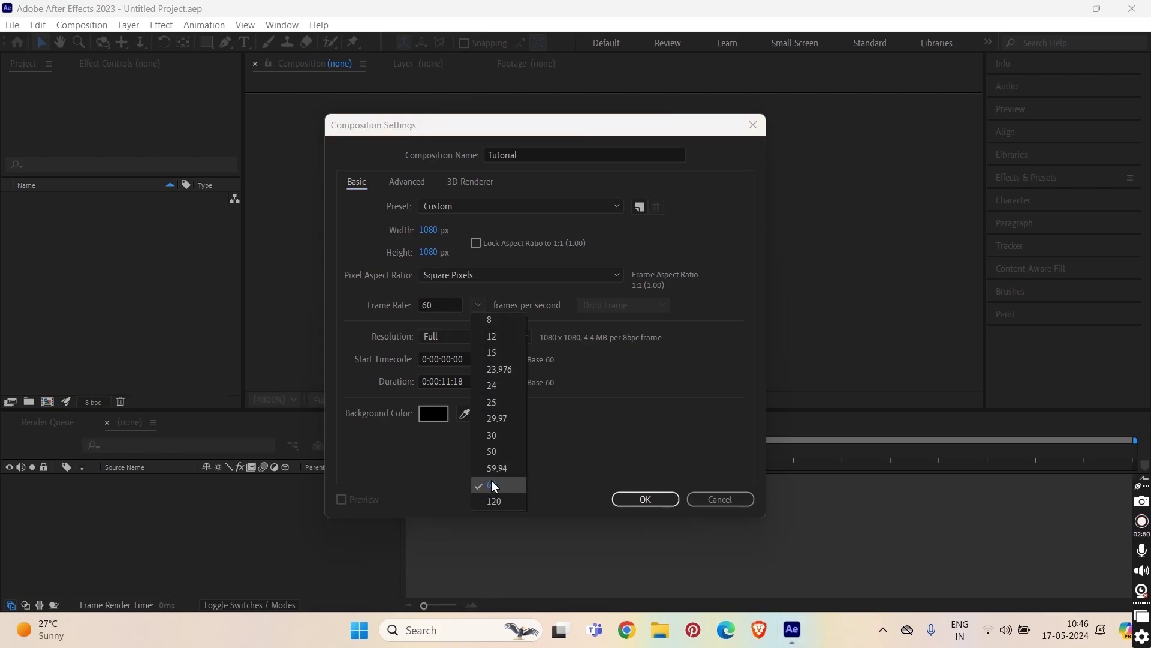
pyautogui.click(453, 473)
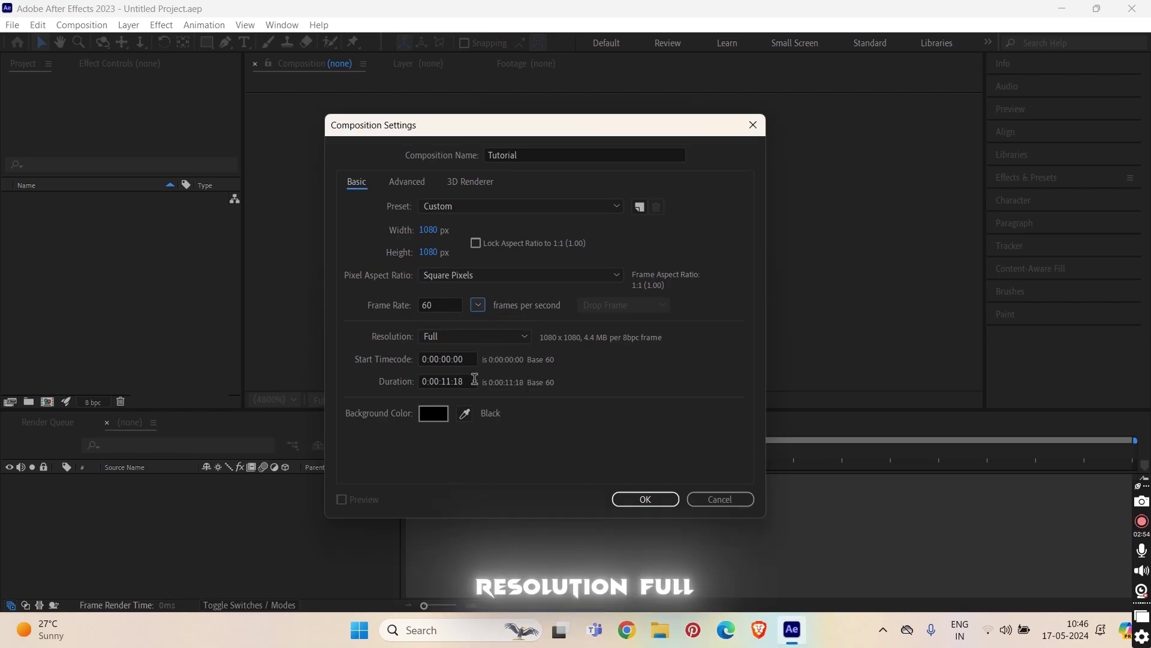
pyautogui.moveTo(474, 381); pyautogui.dragTo(360, 382)
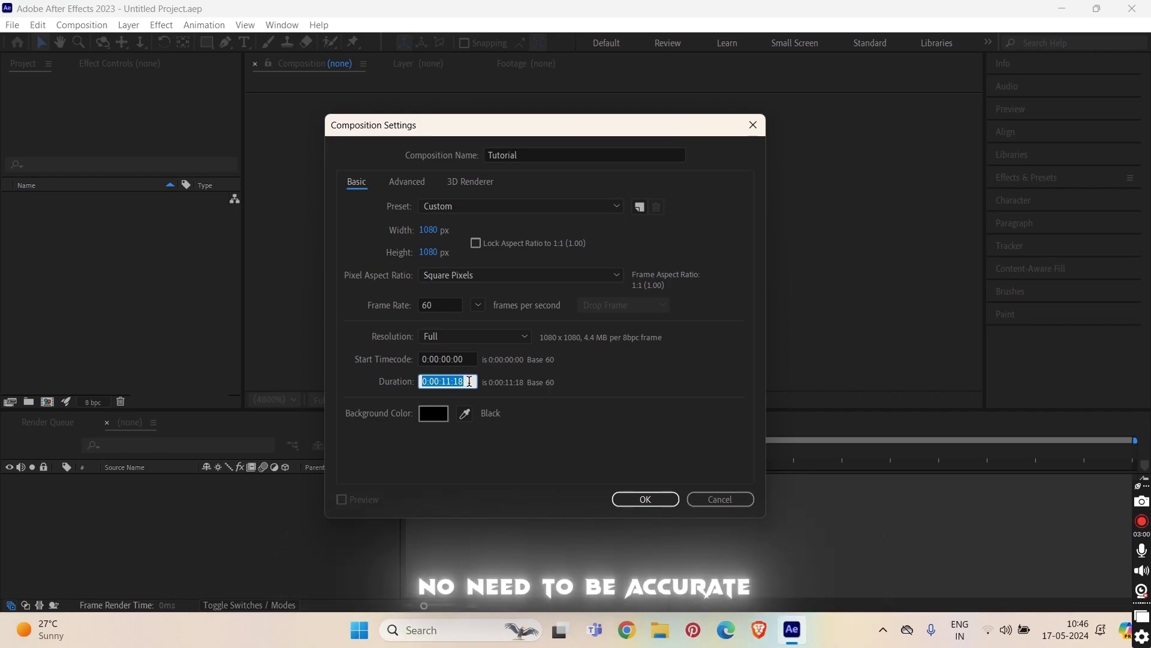
# Create the Tutorial comp and import the TWIXTOR Cat Noir and Yorichi Superman AMV mp4s
pyautogui.click(642, 499)
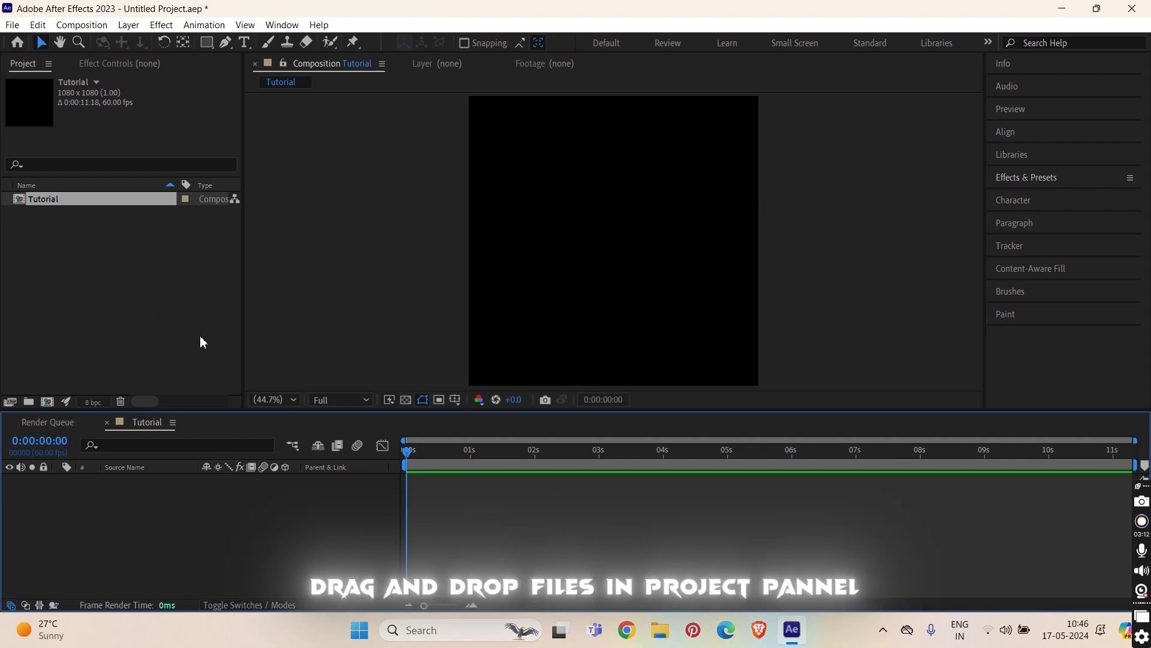
pyautogui.click(661, 637)
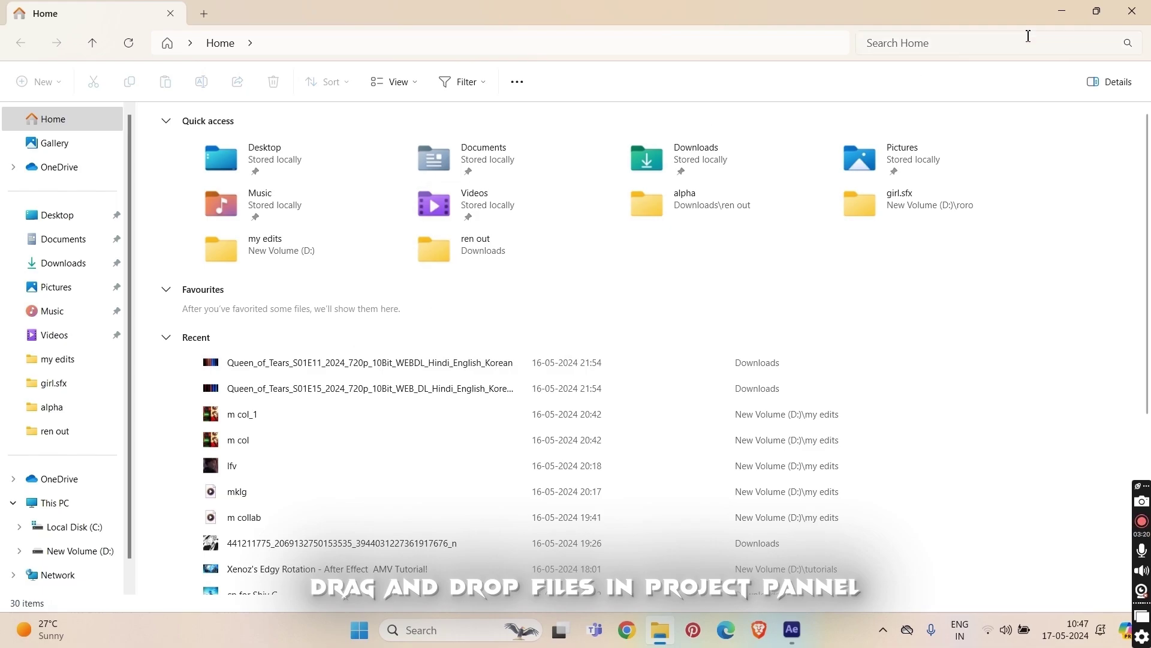
pyautogui.click(1065, 7)
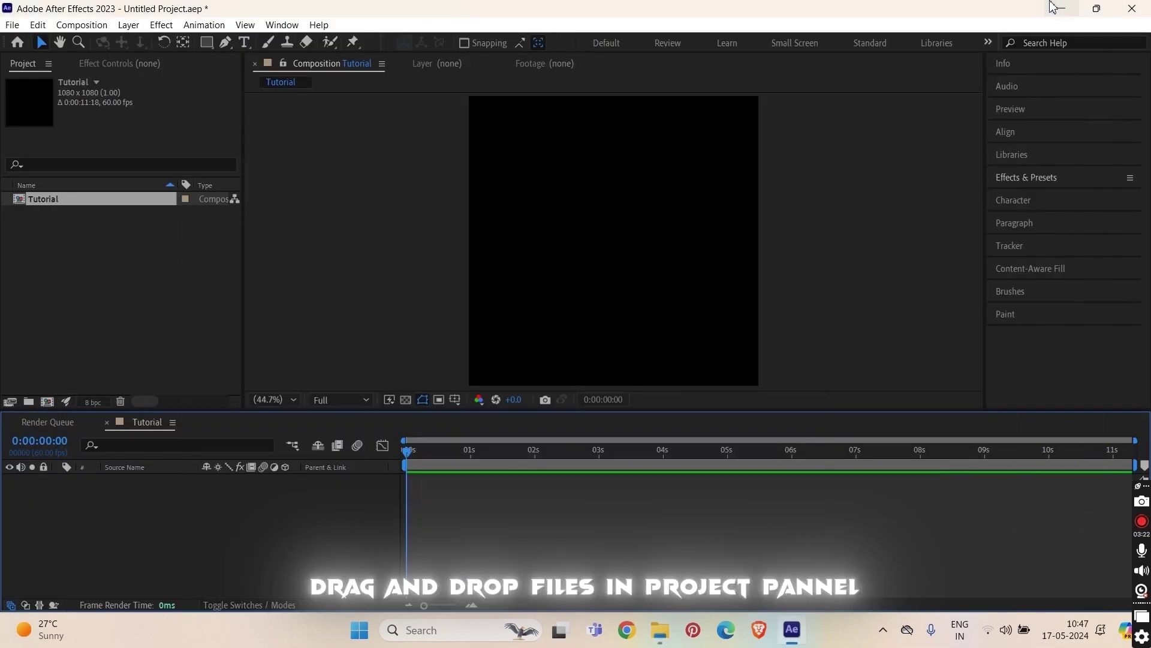
pyautogui.click(1061, 7)
pyautogui.moveTo(351, 238); pyautogui.dragTo(306, 369)
pyautogui.moveTo(315, 263); pyautogui.dragTo(94, 251)
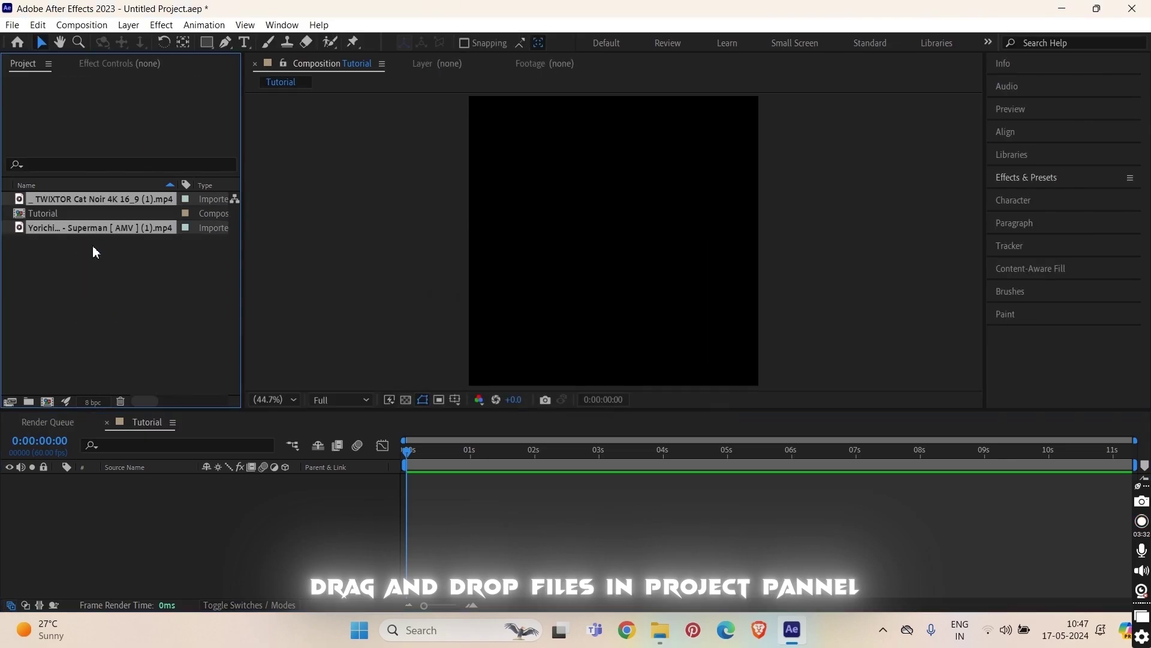
pyautogui.click(103, 246)
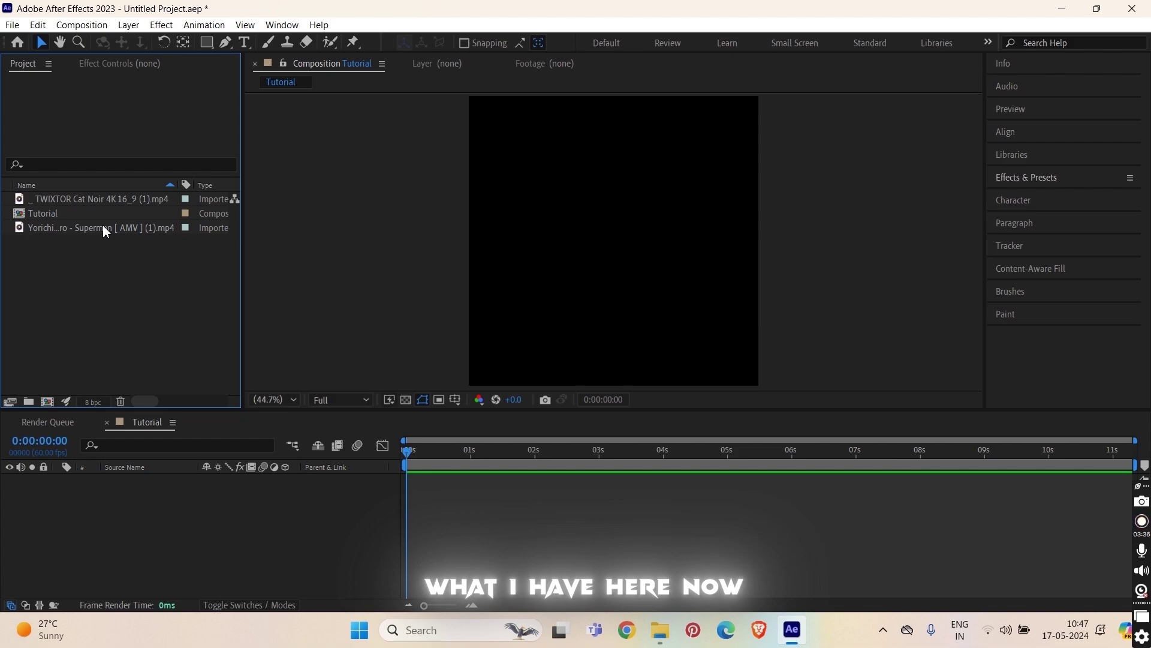
pyautogui.click(108, 233)
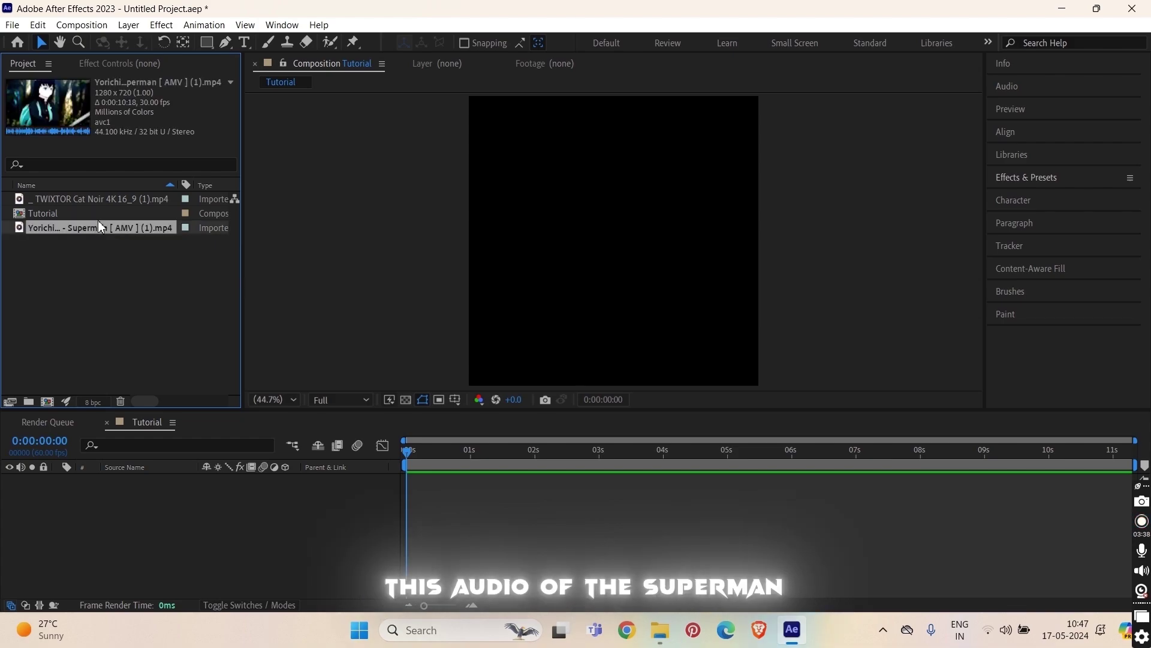
# Open the Yorichi Superman AMV footage in the Footage viewer and play it through once
pyautogui.doubleClick(99, 225)
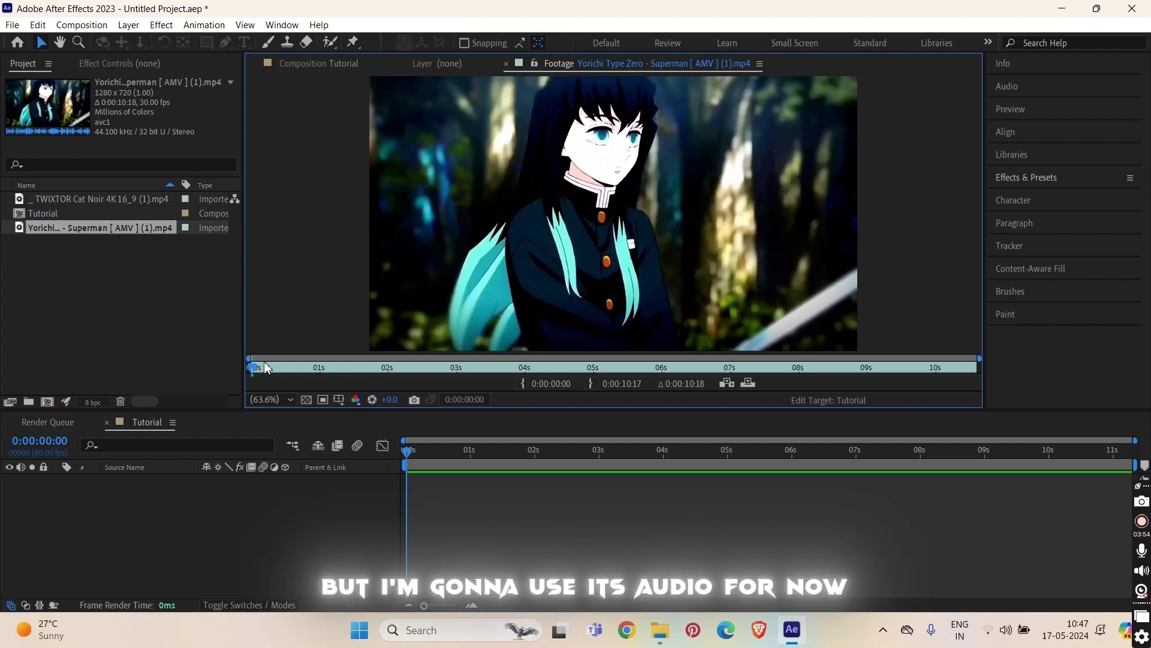
pyautogui.press('space')
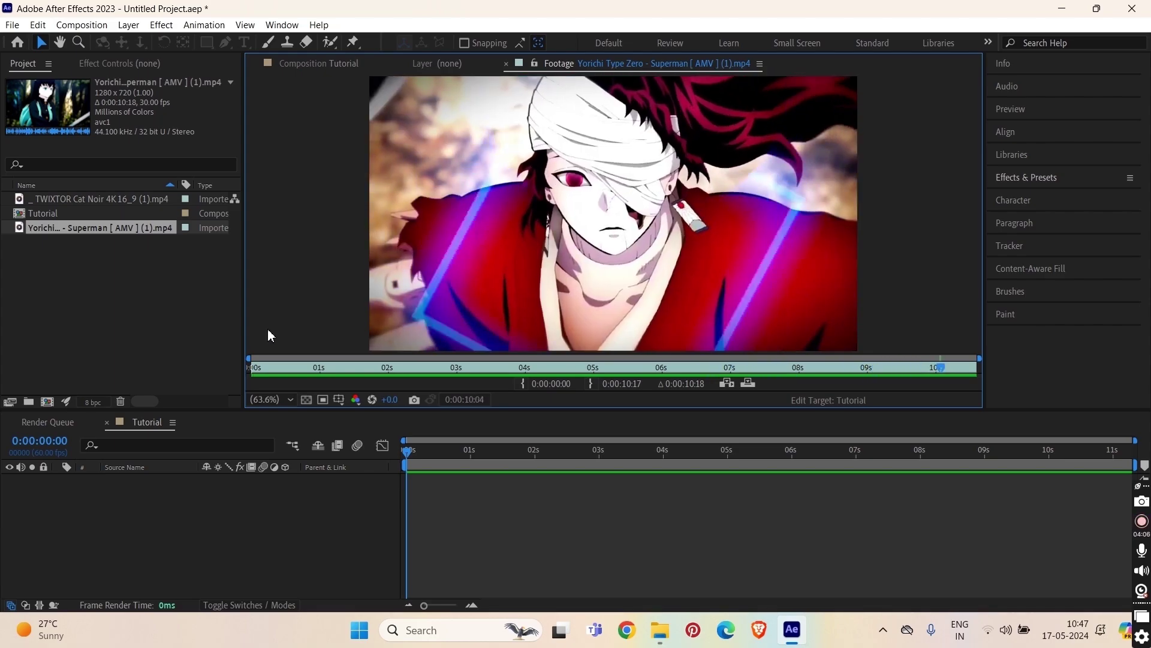
pyautogui.press('space')
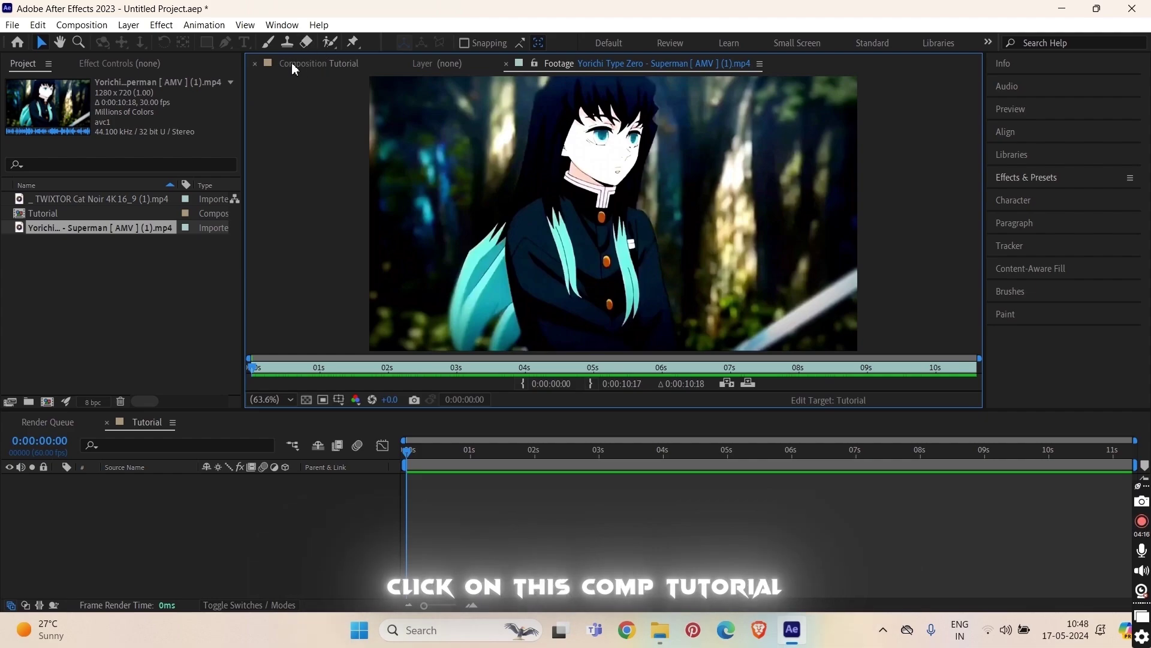
# Return to the Tutorial composition and drag the Superman AMV clip into its timeline
pyautogui.click(340, 62)
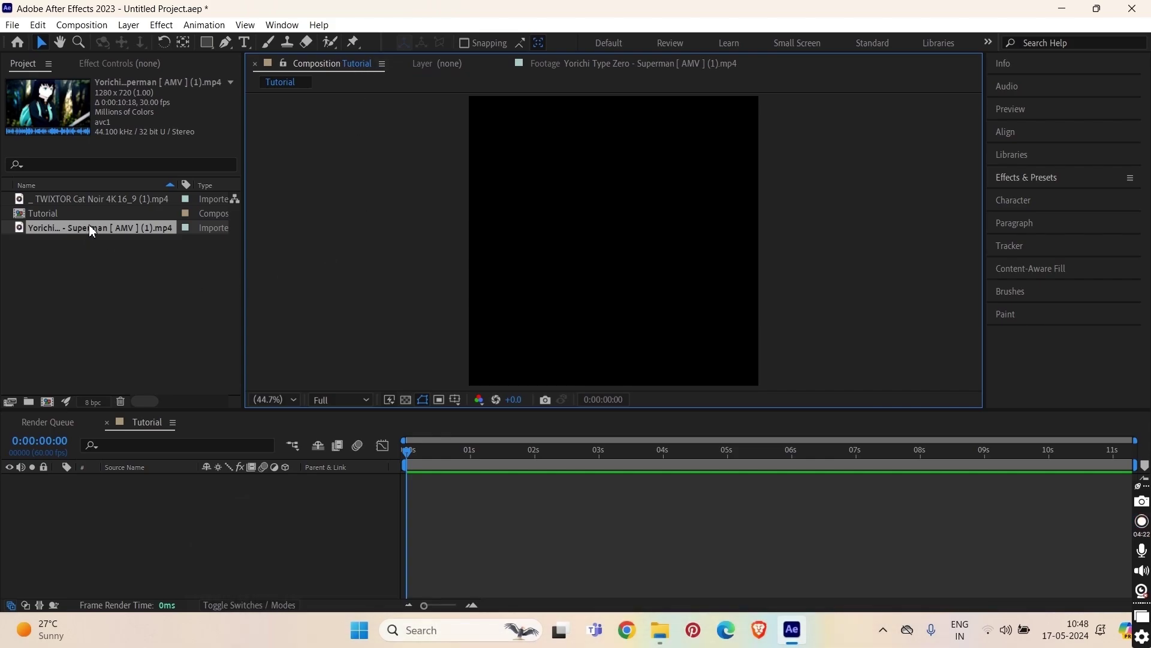
pyautogui.moveTo(88, 224); pyautogui.dragTo(156, 507)
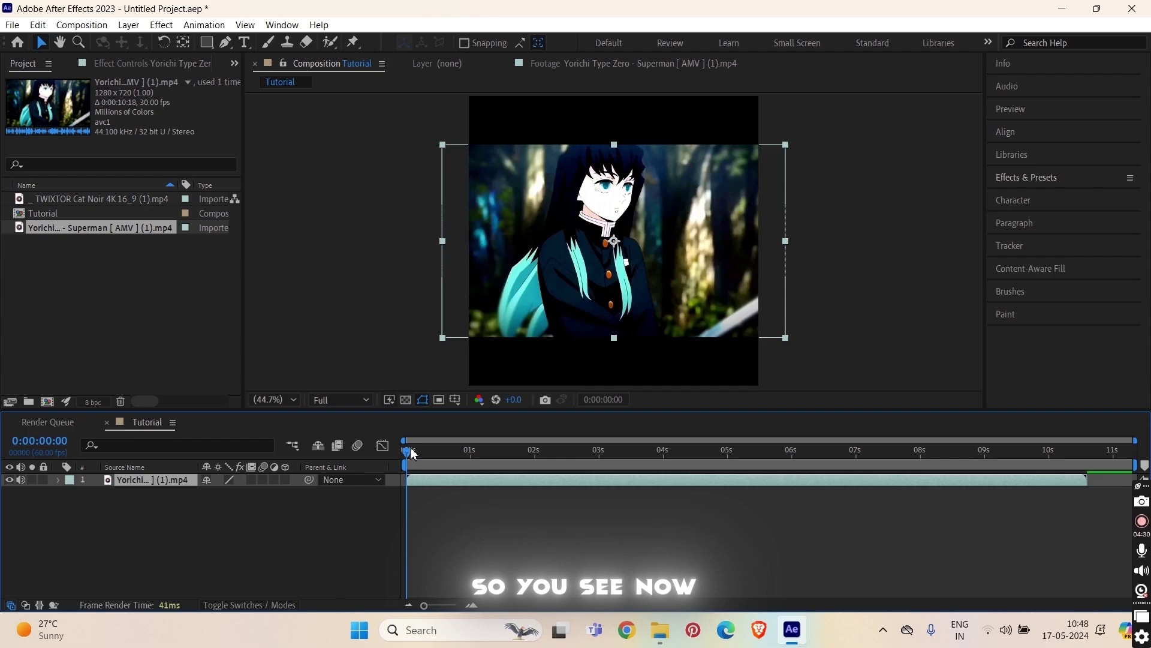
# End the work area where the AMV clip ends, around 0:00:10:18
pyautogui.moveTo(413, 454); pyautogui.dragTo(956, 576)
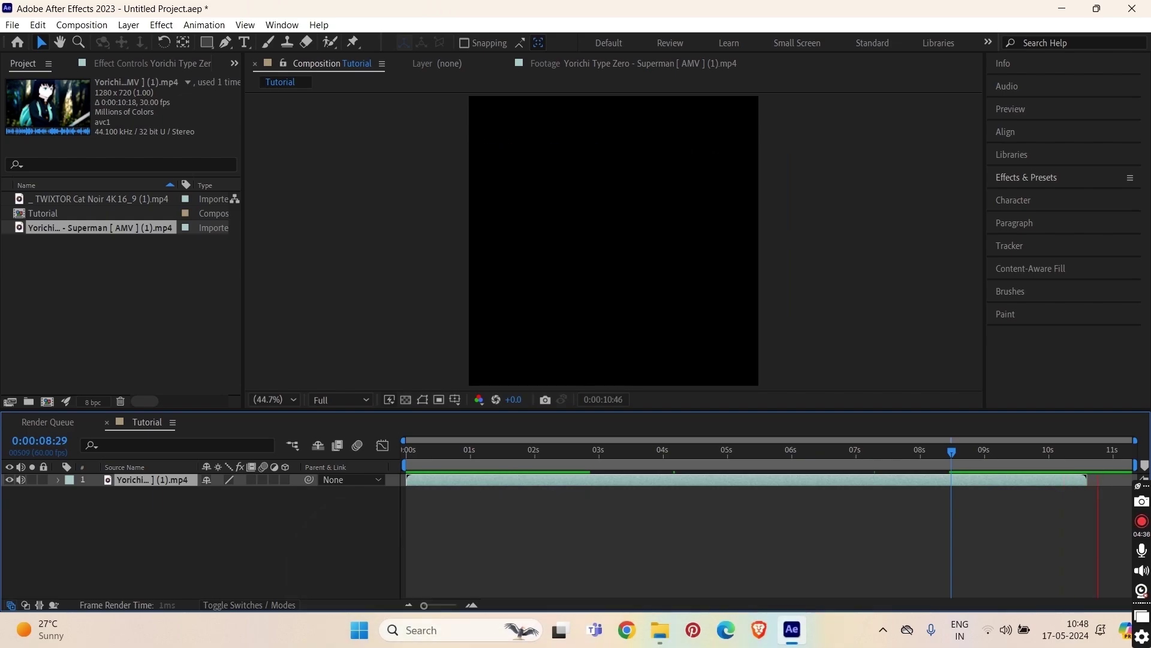
pyautogui.moveTo(952, 451); pyautogui.dragTo(1084, 464)
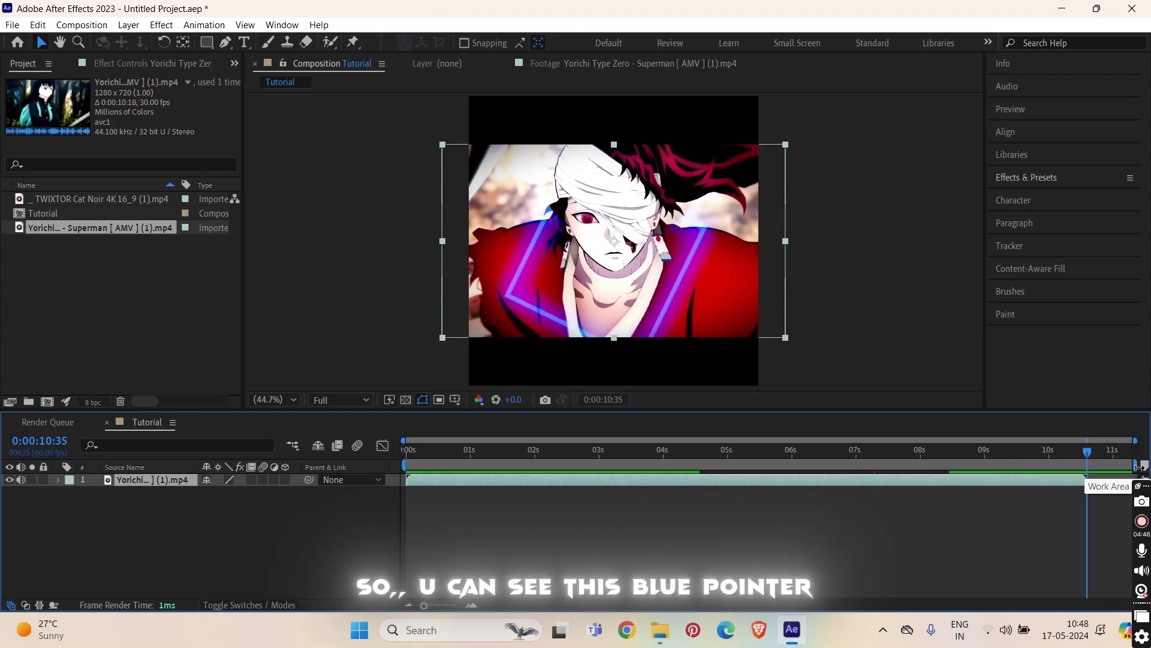
pyautogui.moveTo(1139, 467); pyautogui.dragTo(1093, 469)
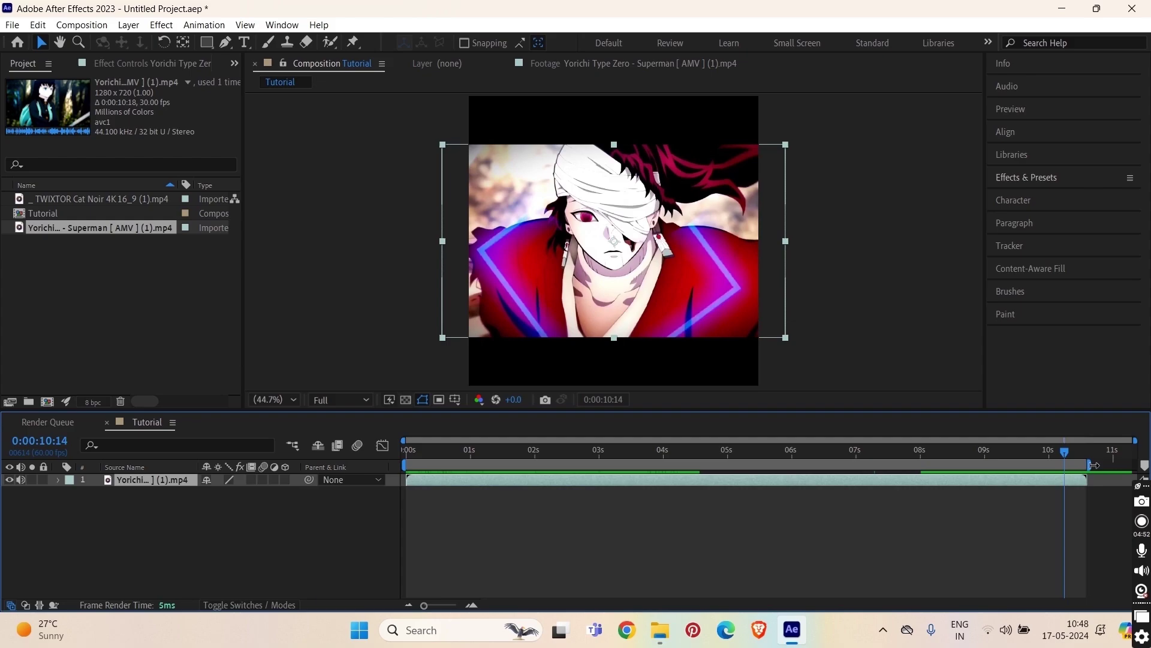
pyautogui.moveTo(1074, 463); pyautogui.dragTo(1087, 460)
# Preview the composition, stopping playback near 10 and then 9 seconds
pyautogui.press('space')
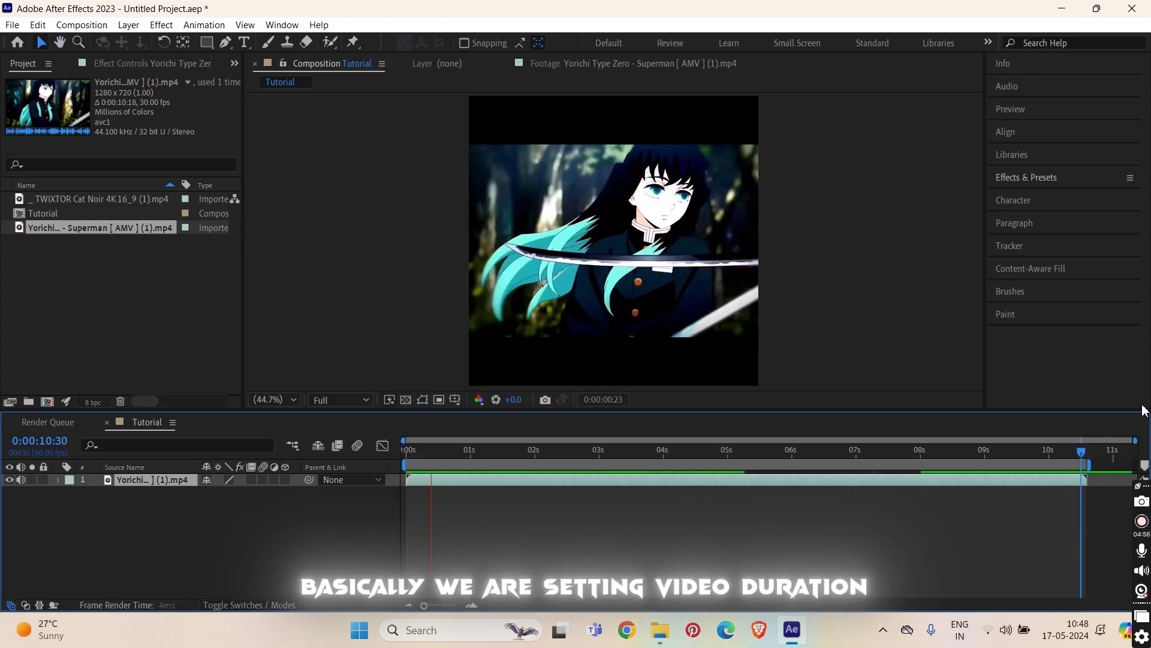
pyautogui.click(1049, 451)
pyautogui.press('space')
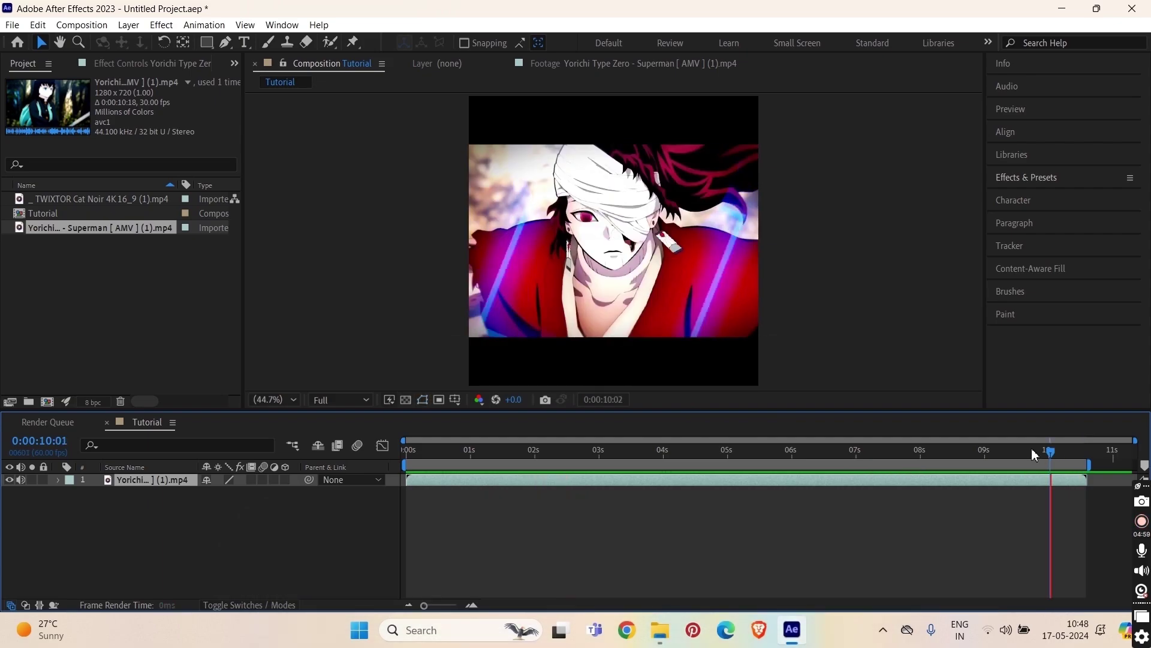
pyautogui.click(996, 449)
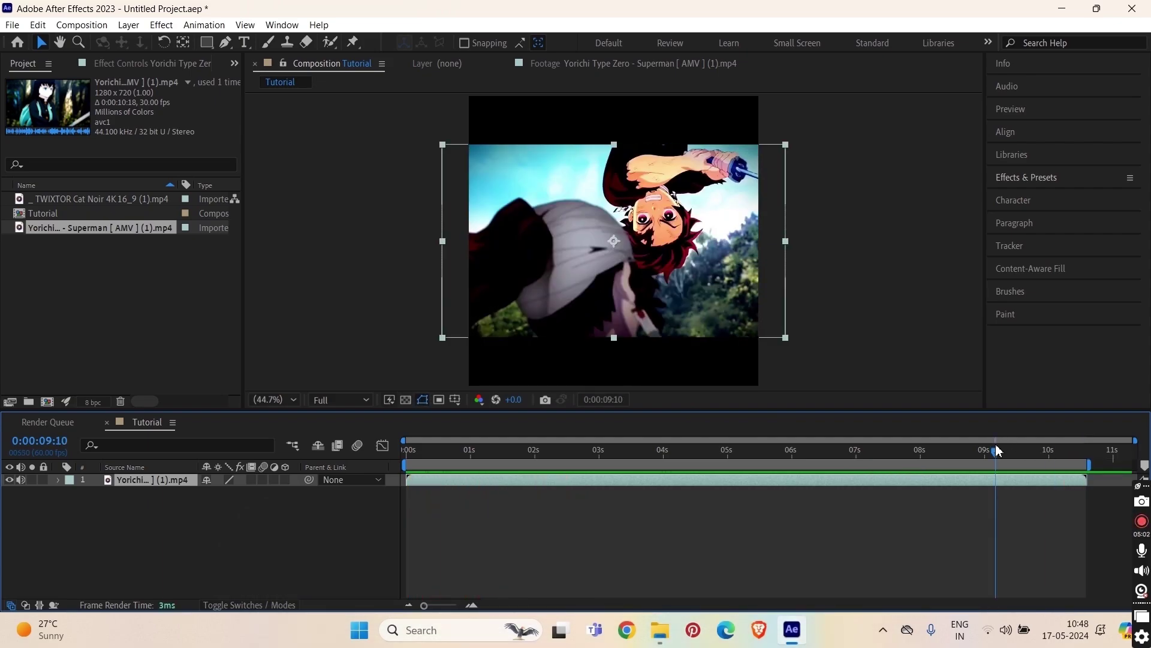
# Play from the start and add beat markers at 0, ~1.5, 3–4.8, 6.7 and 7.9–8.9 seconds
pyautogui.press('Home')
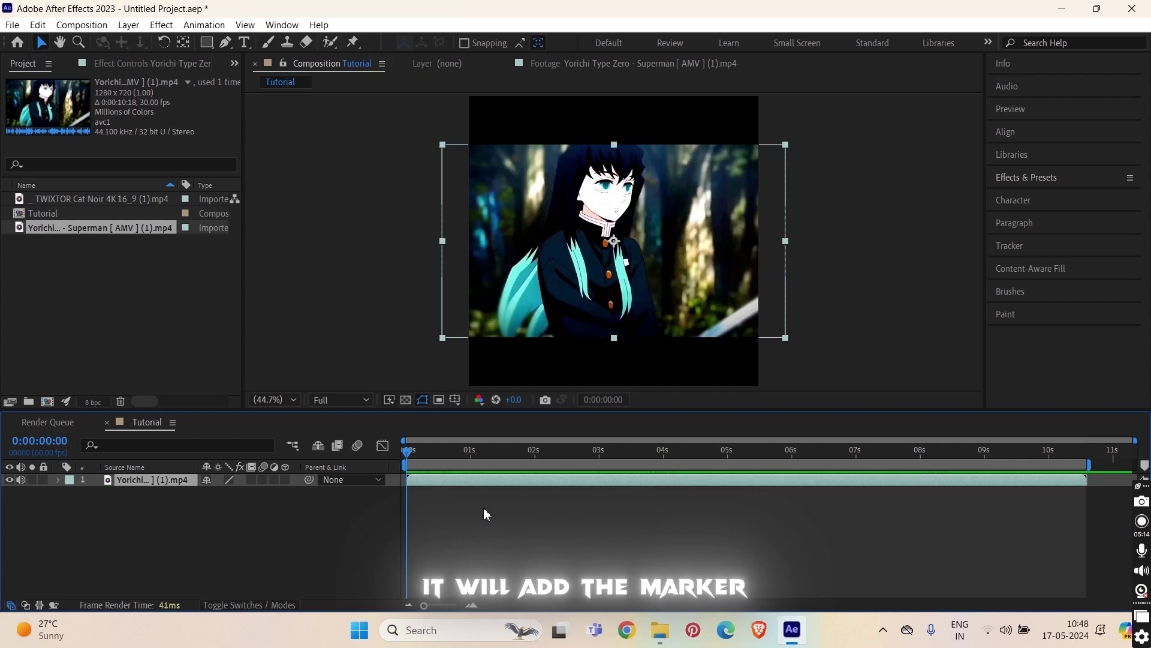
pyautogui.press('KP_Multiply')
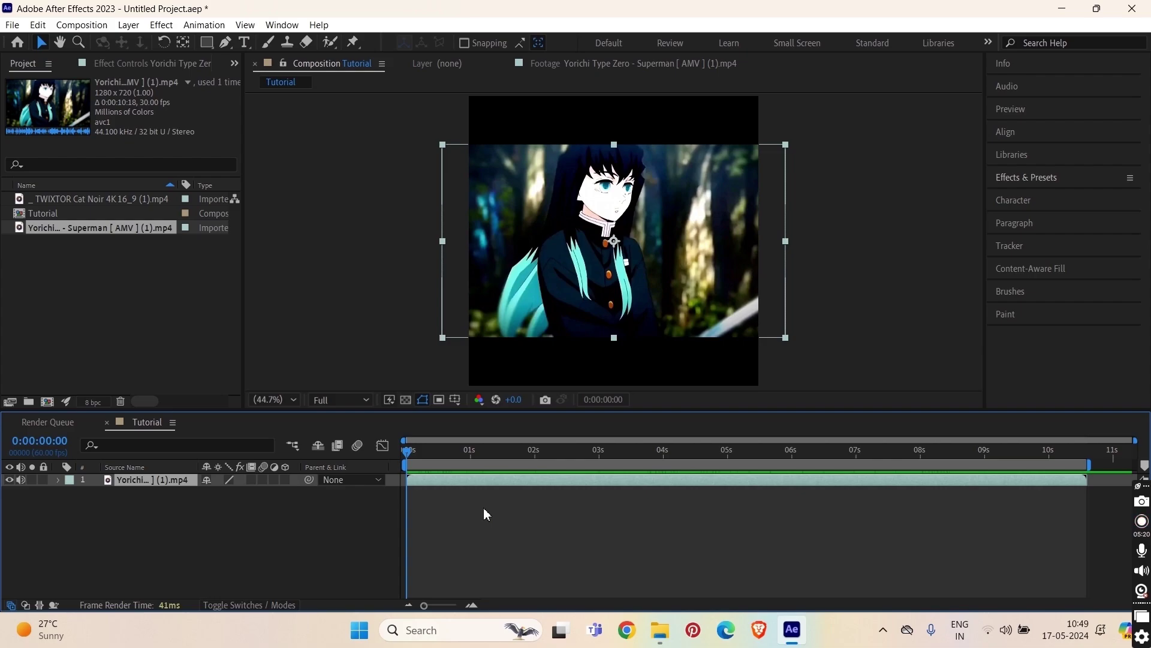
pyautogui.press('space')
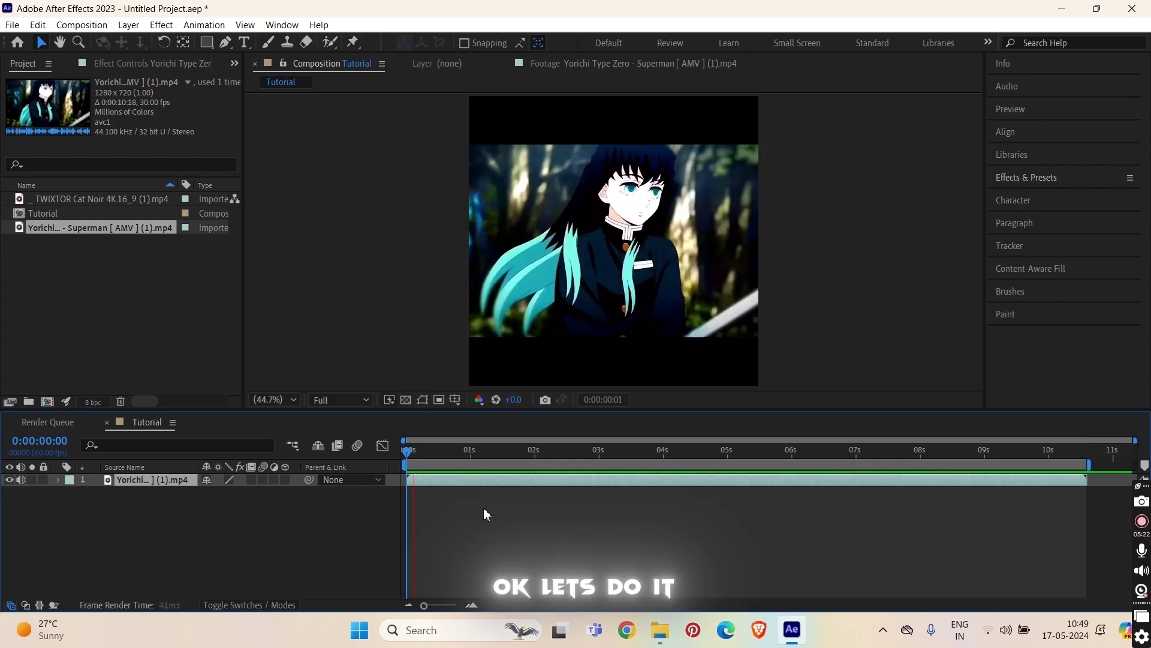
pyautogui.press('KP_Multiply')
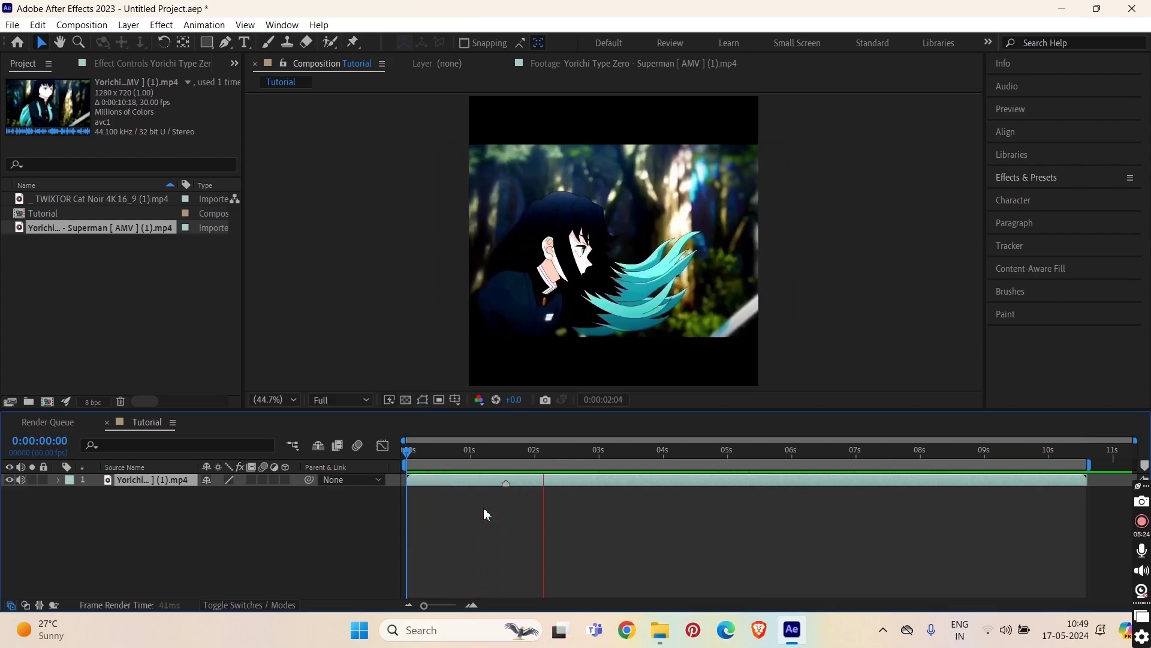
pyautogui.press('KP_Multiply')
pyautogui.press('KP_Multiply')
pyautogui.press('KP_Multiply')
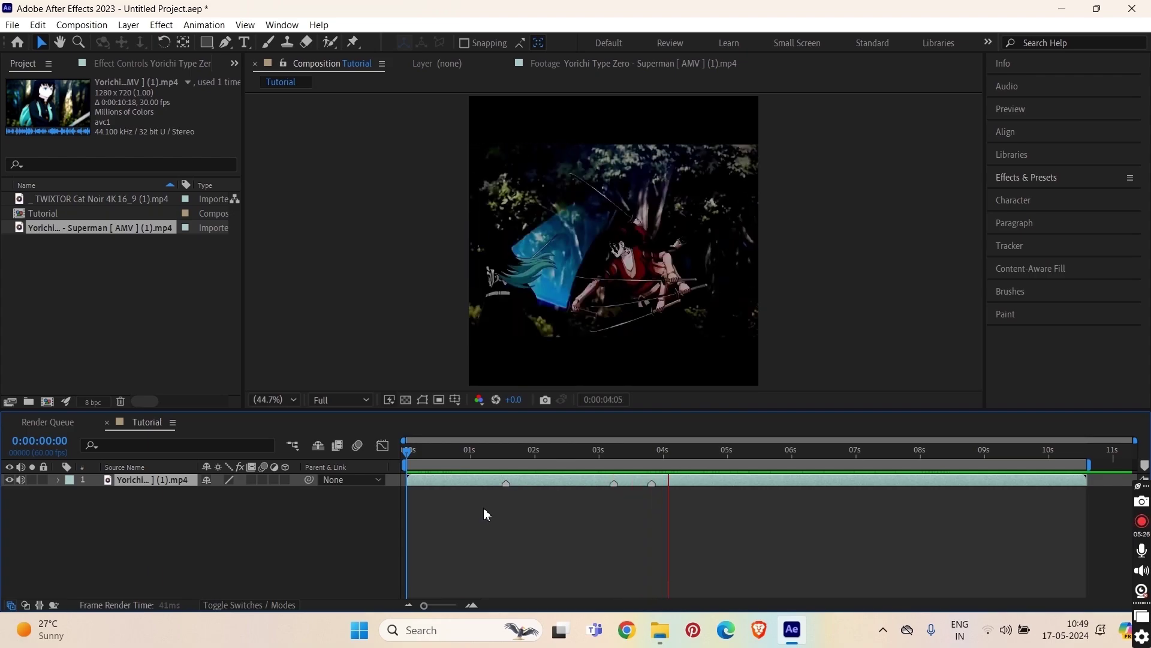
pyautogui.press('KP_Multiply')
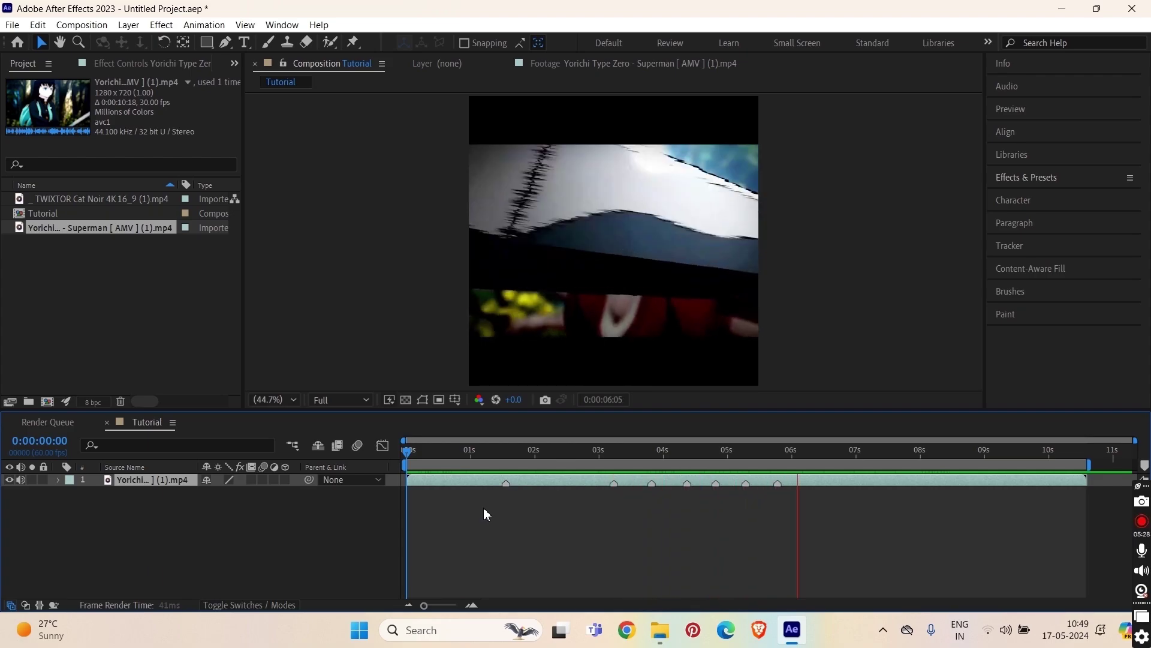
pyautogui.press('KP_Multiply')
pyautogui.press('KP_Multiply')
pyautogui.press('KP_Multiply')
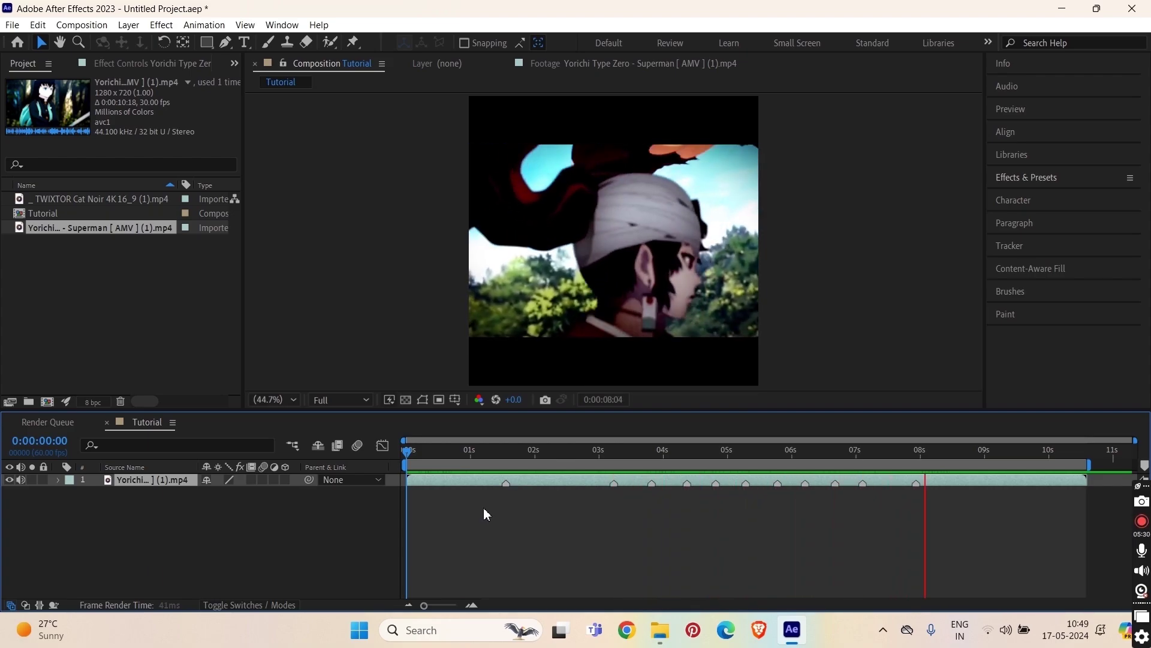
pyautogui.press('KP_Multiply')
pyautogui.press('KP_Multiply')
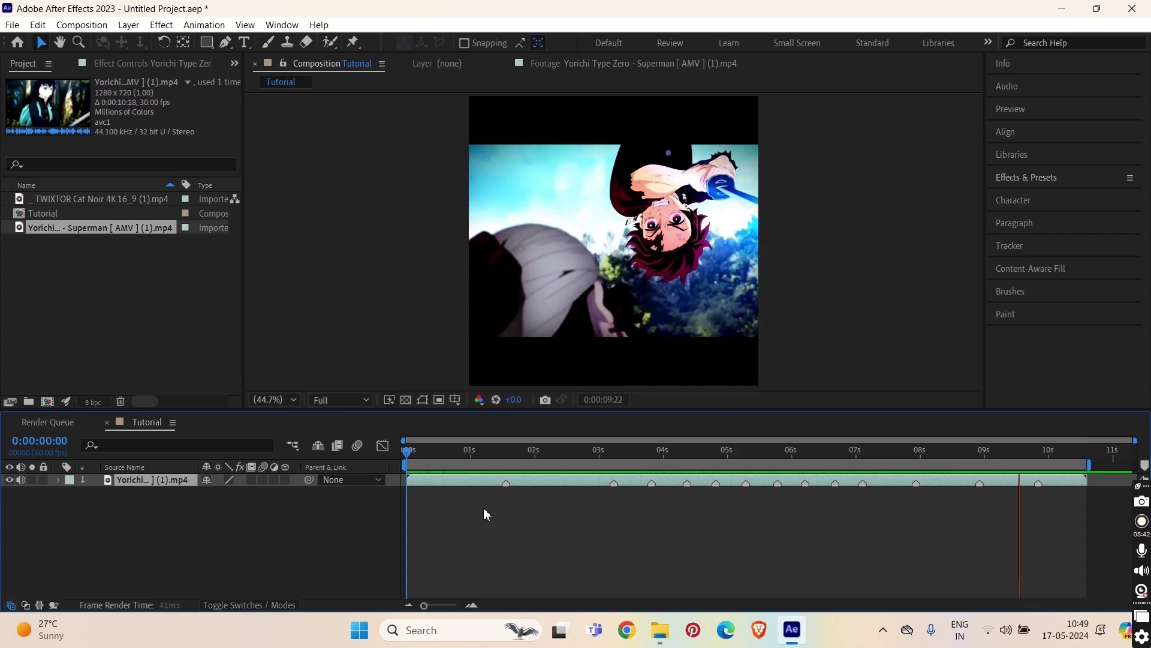
pyautogui.press('space')
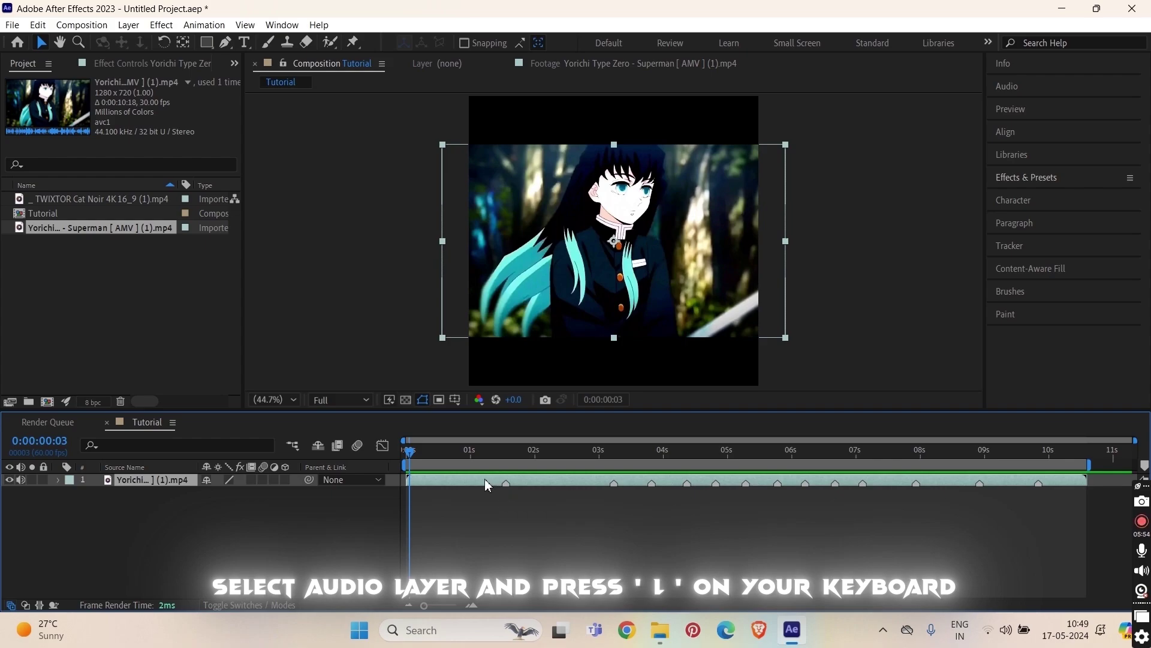
# Reveal the AMV layer's audio waveform and move the time indicator to about 2 seconds
pyautogui.press('l')
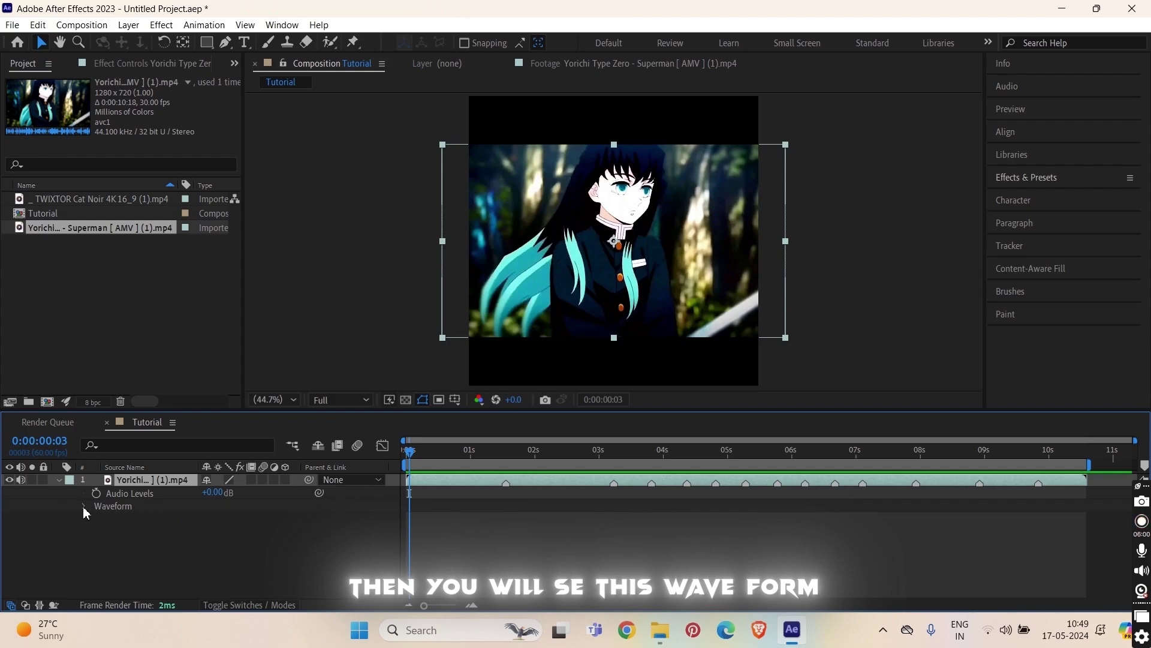
pyautogui.click(84, 506)
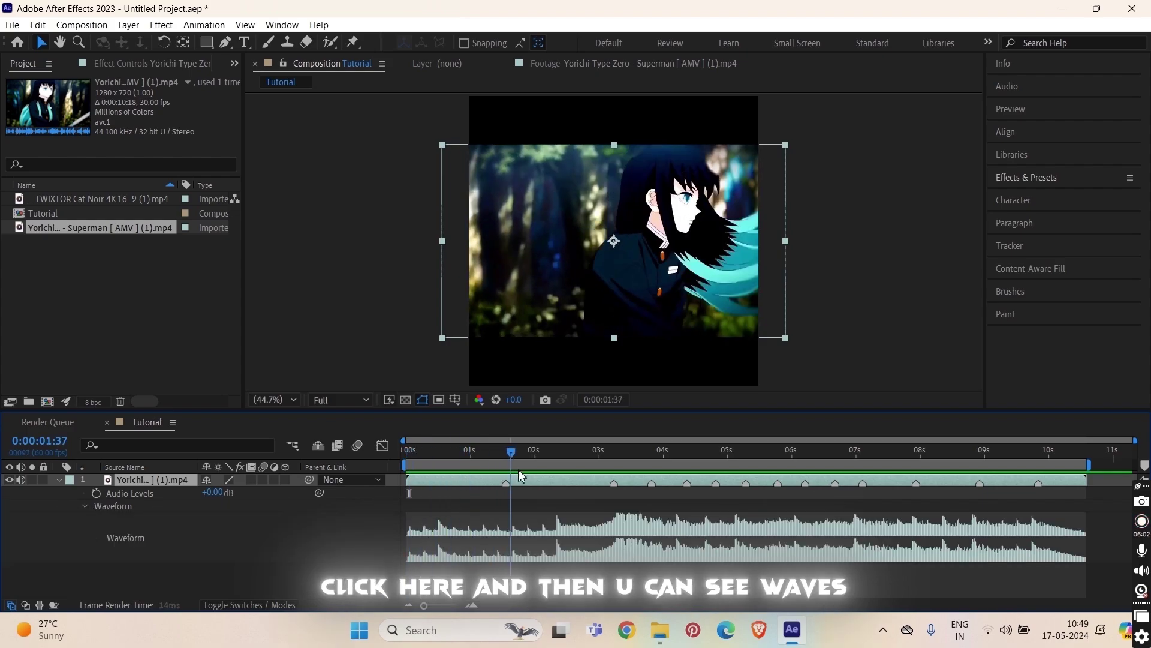
pyautogui.moveTo(519, 471); pyautogui.dragTo(290, 483)
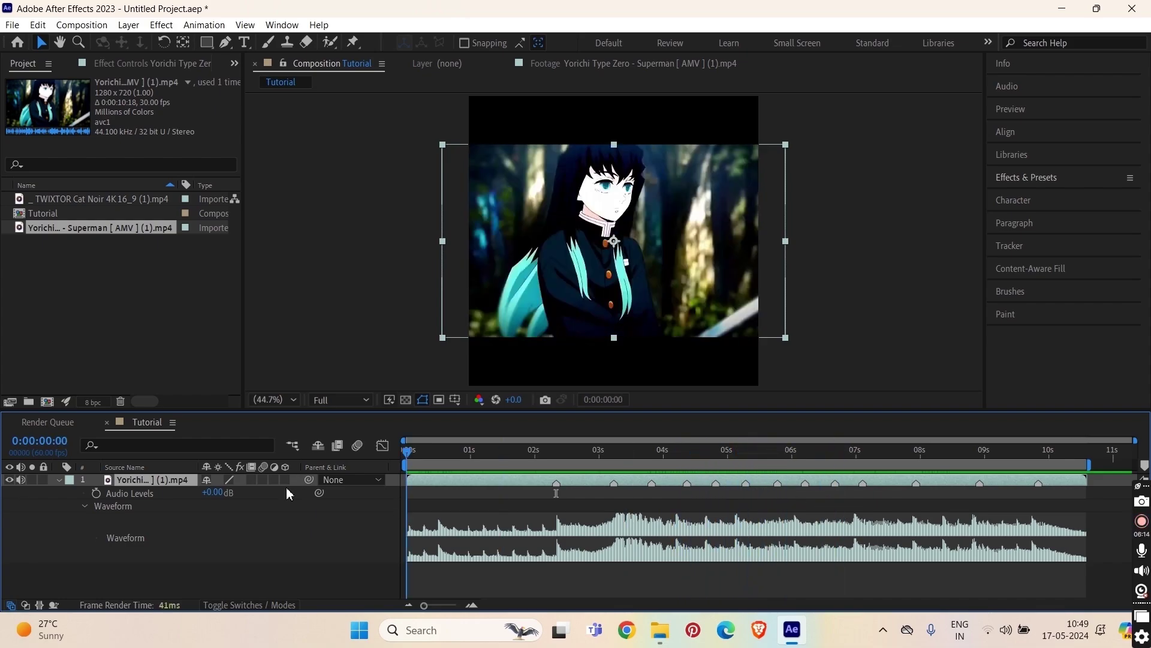
# Collapse the AMV waveform, turn off its video but keep its audio on, and preview from the start
pyautogui.click(59, 478)
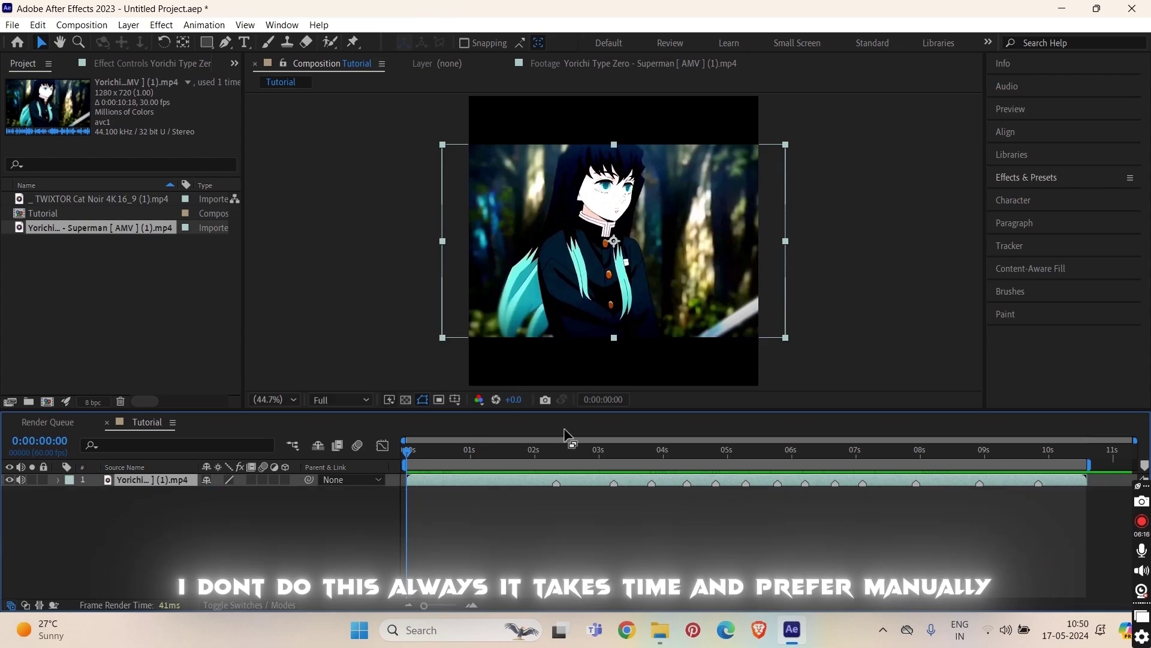
pyautogui.moveTo(408, 456); pyautogui.dragTo(451, 480)
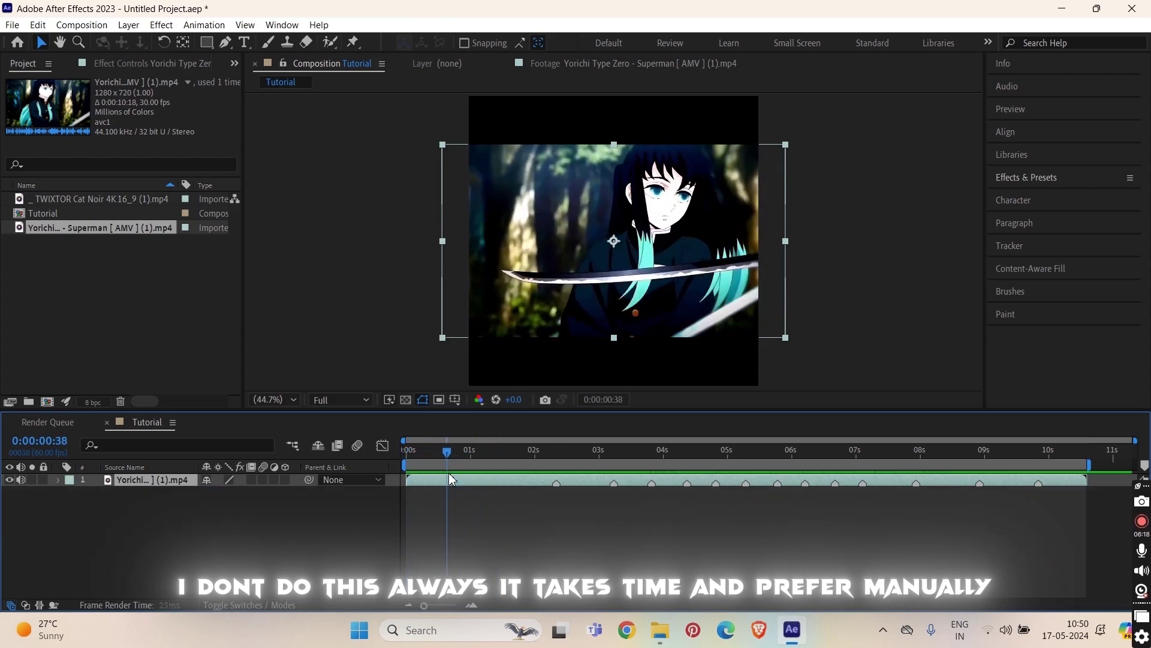
pyautogui.press('Home')
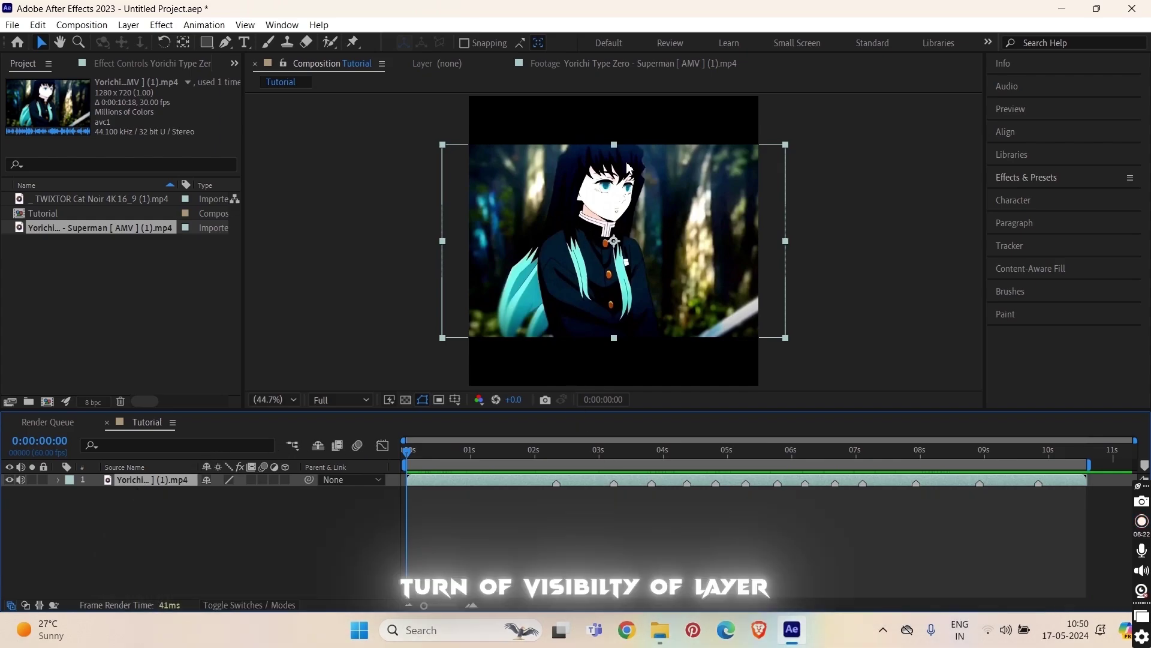
pyautogui.click(10, 480)
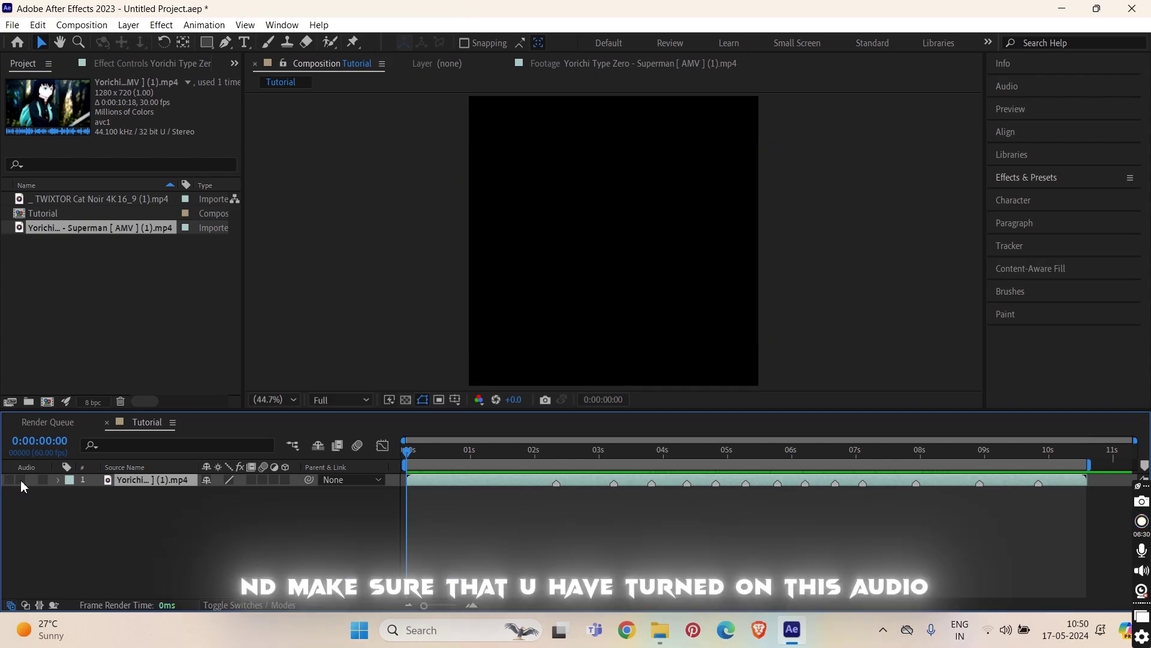
pyautogui.click(22, 480)
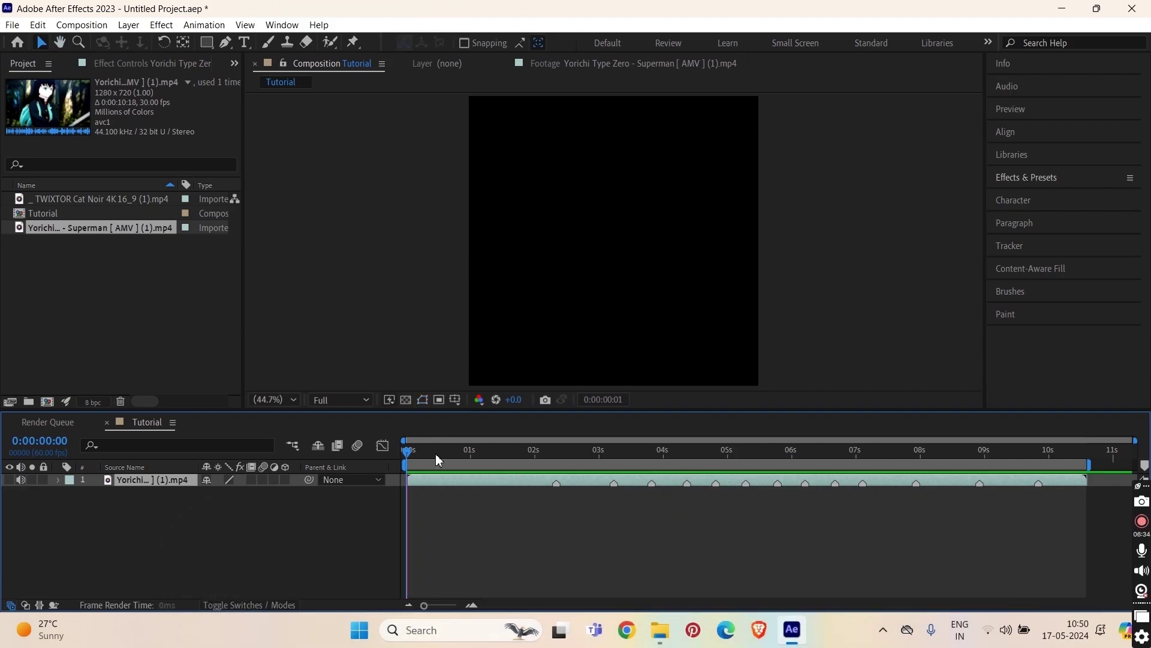
pyautogui.press('space')
pyautogui.press('space')
# Trim the TWIXTOR Cat Noir footage to 0:00:26:00–0:00:28:28 and drag it into the Tutorial timeline
pyautogui.doubleClick(106, 198)
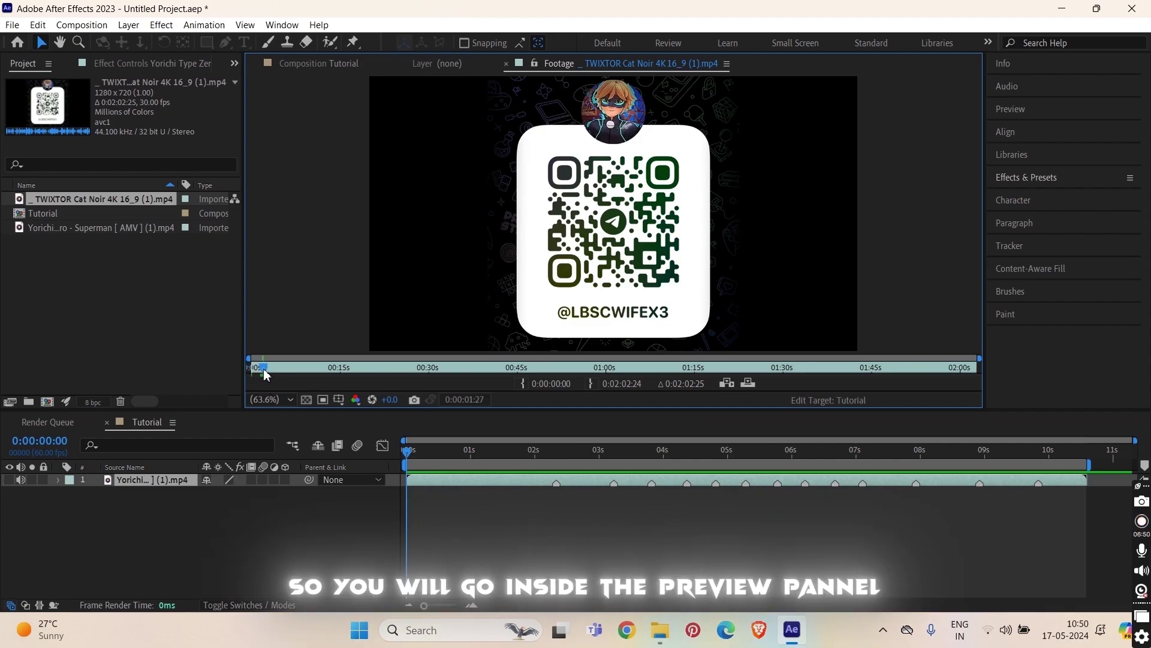
pyautogui.click(266, 370)
pyautogui.moveTo(267, 370); pyautogui.dragTo(405, 359)
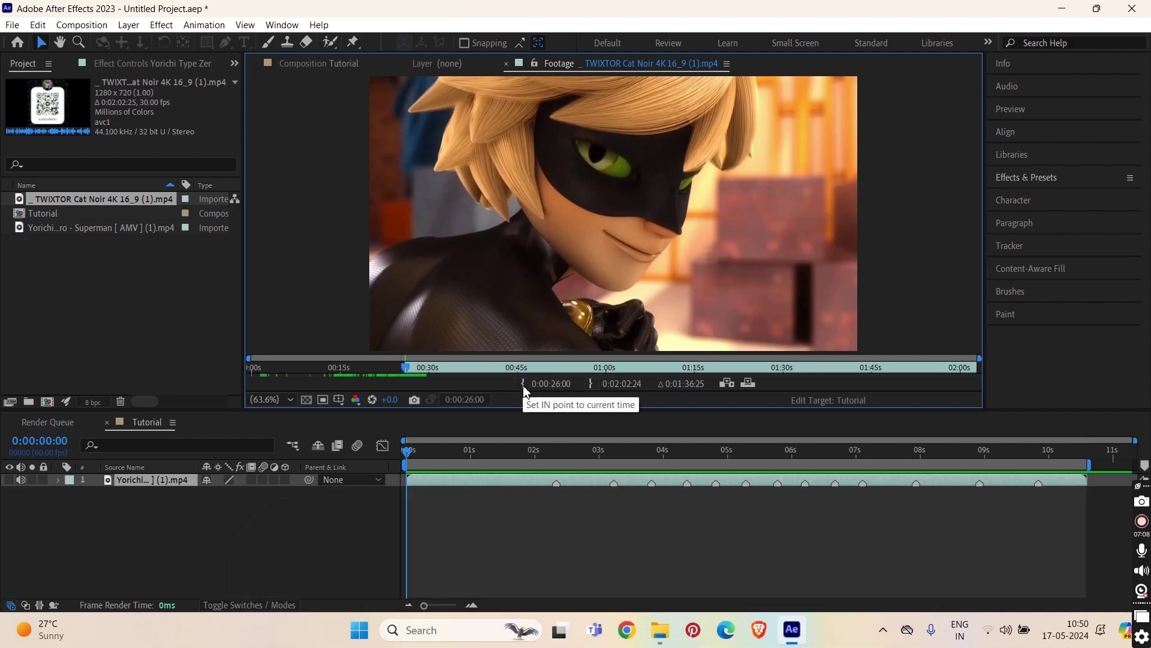
pyautogui.click(524, 385)
pyautogui.moveTo(405, 369)
pyautogui.mouseDown()
pyautogui.moveTo(396, 369)
pyautogui.moveTo(406, 383)
pyautogui.moveTo(423, 377)
pyautogui.mouseUp()
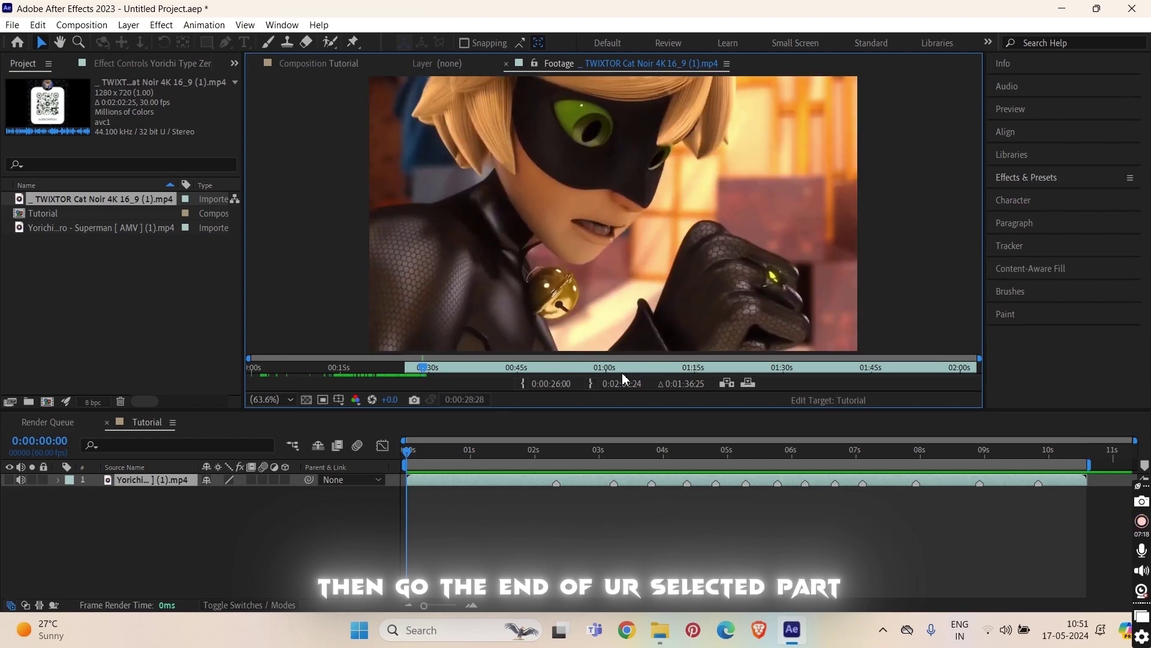
pyautogui.click(591, 383)
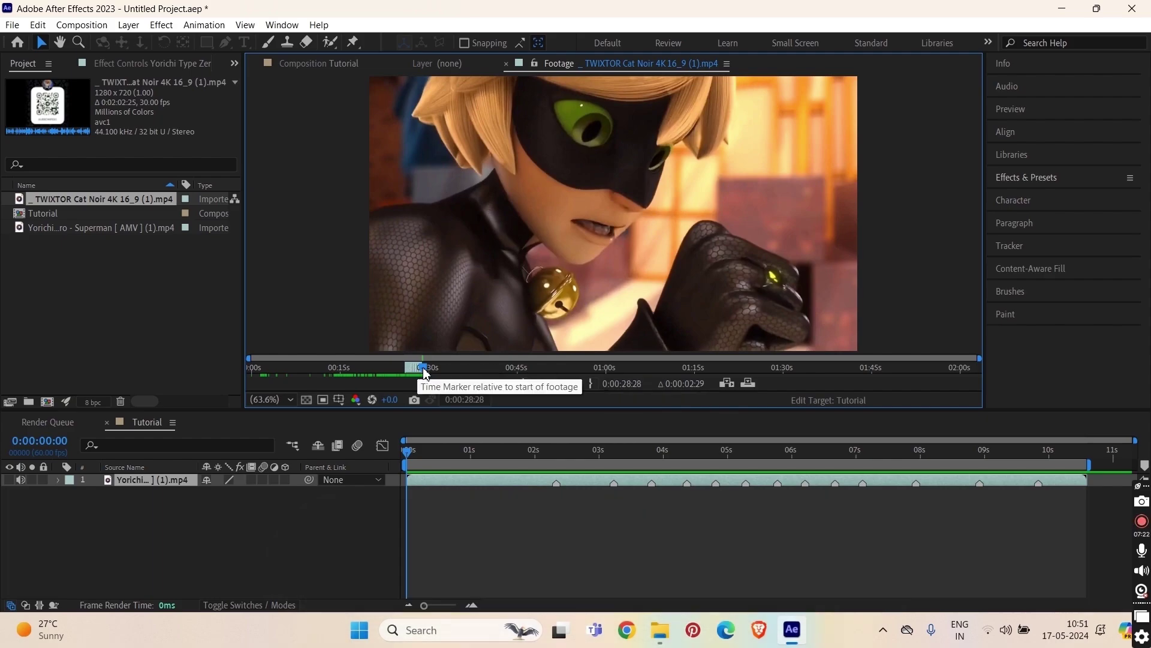
pyautogui.moveTo(423, 373); pyautogui.dragTo(418, 377)
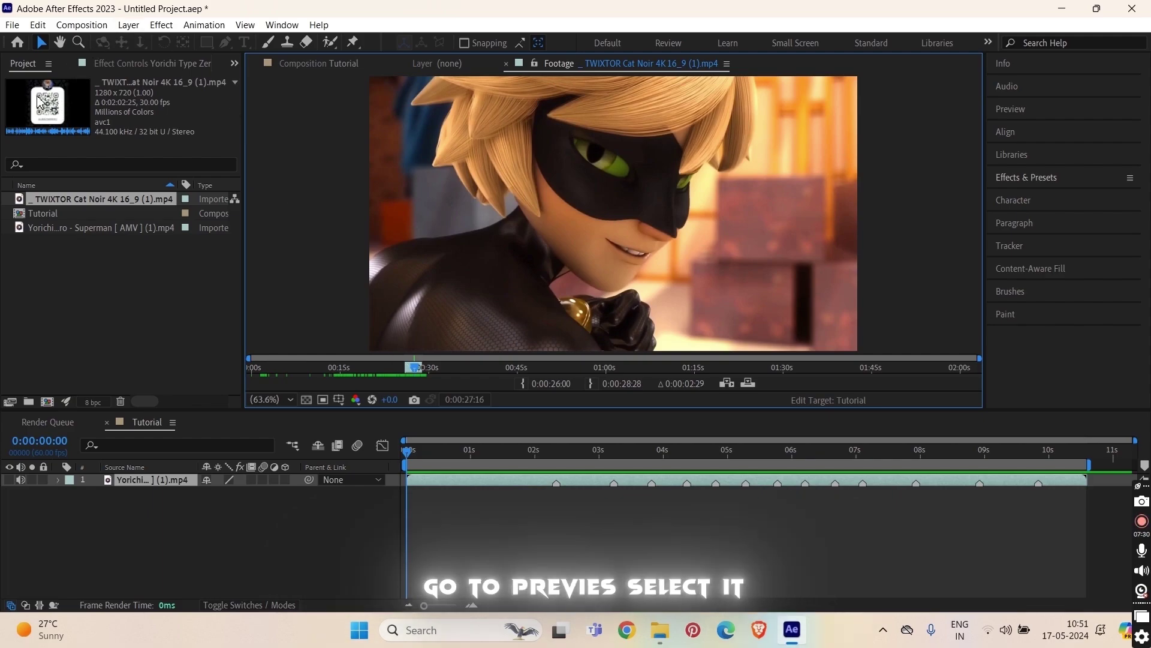
pyautogui.moveTo(37, 102)
pyautogui.mouseDown()
pyautogui.moveTo(237, 368)
pyautogui.moveTo(452, 463)
pyautogui.moveTo(449, 483)
pyautogui.moveTo(473, 481)
pyautogui.moveTo(453, 486)
pyautogui.moveTo(481, 487)
pyautogui.mouseUp()
# Move the Cat Noir clip to 0s, split it at the 0:00:02:20 beat marker, and delete the later piece
pyautogui.moveTo(568, 486); pyautogui.dragTo(502, 488)
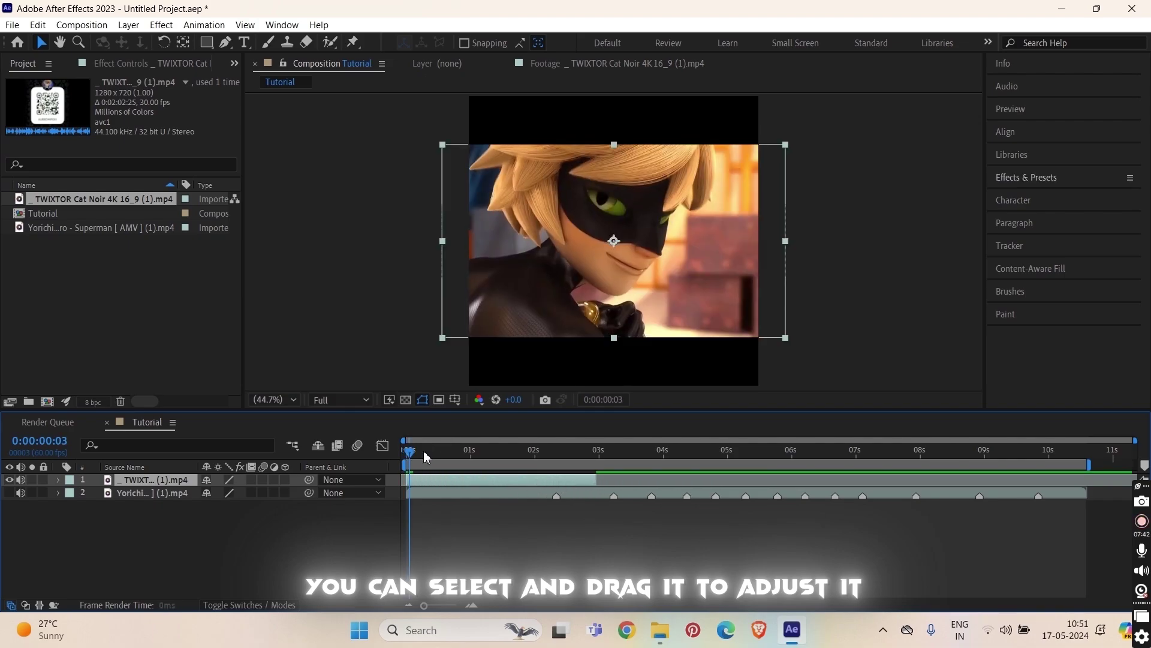
pyautogui.moveTo(409, 451); pyautogui.dragTo(556, 457)
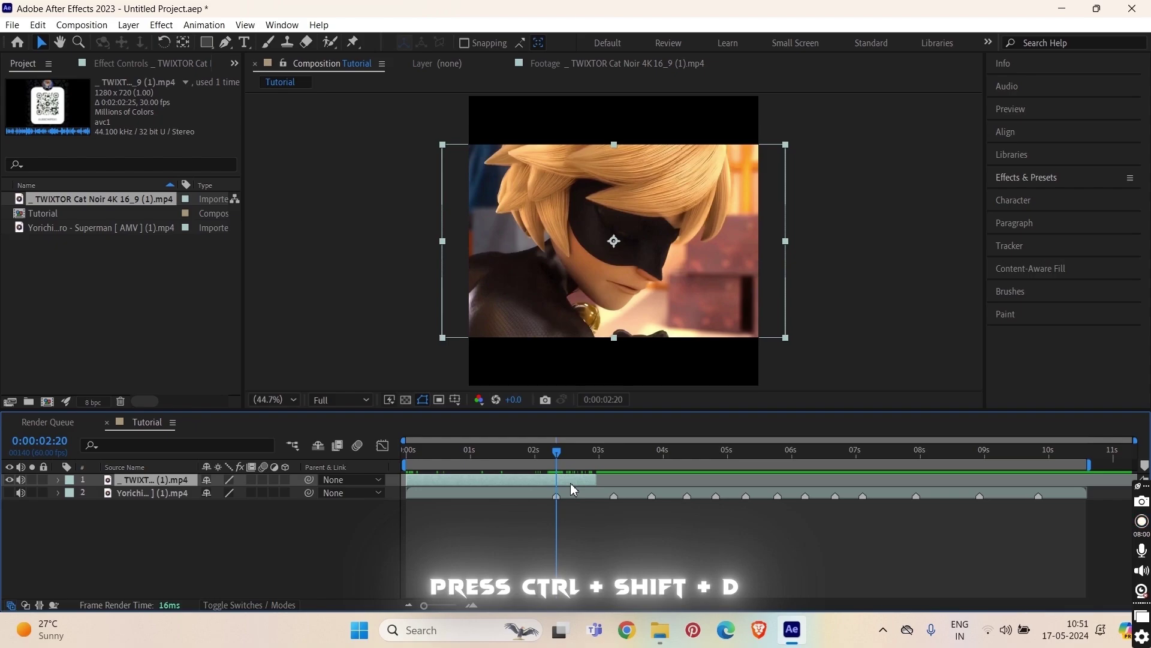
pyautogui.hotkey('ctrl', 'shift', 'd')
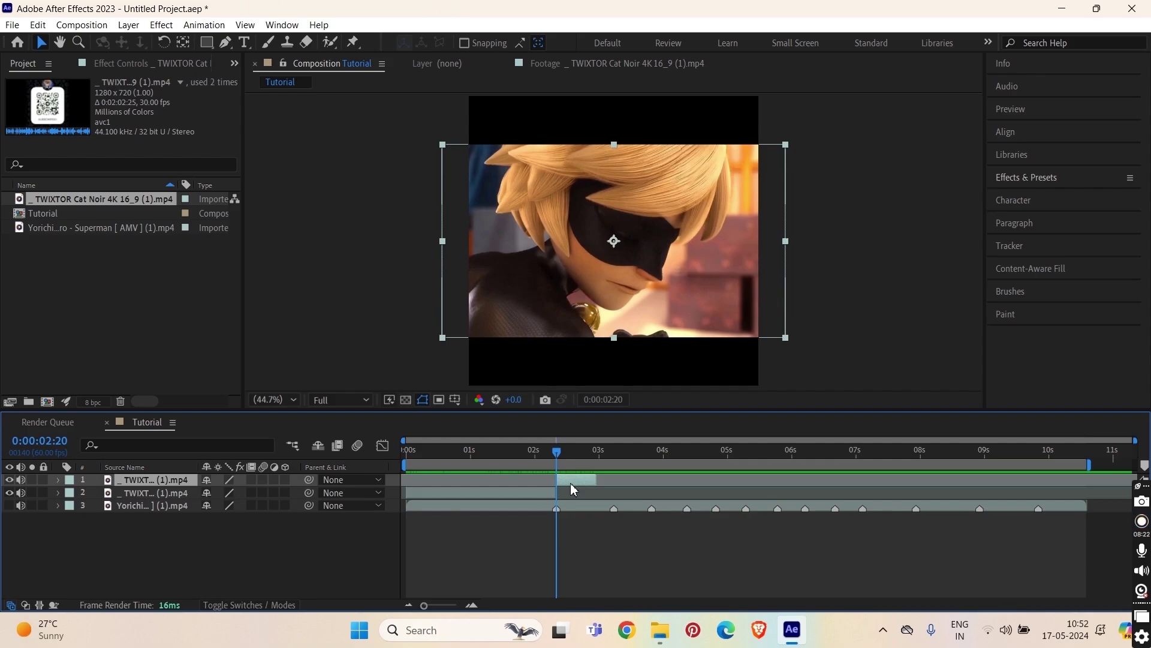
pyautogui.moveTo(560, 457); pyautogui.dragTo(582, 456)
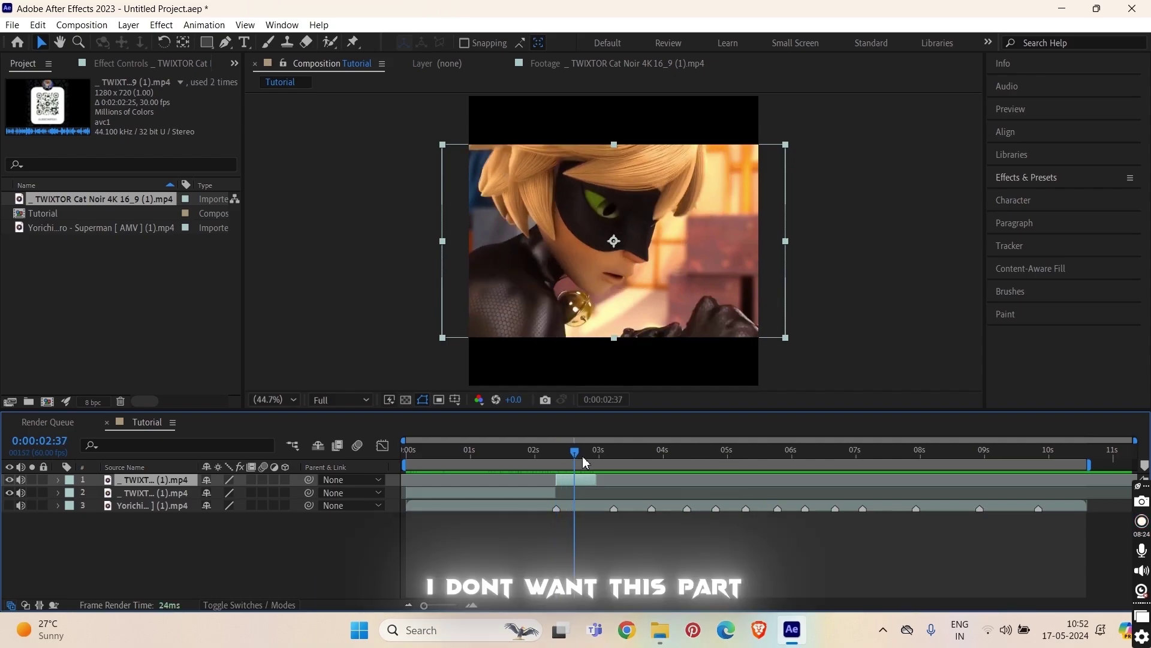
pyautogui.press('Delete')
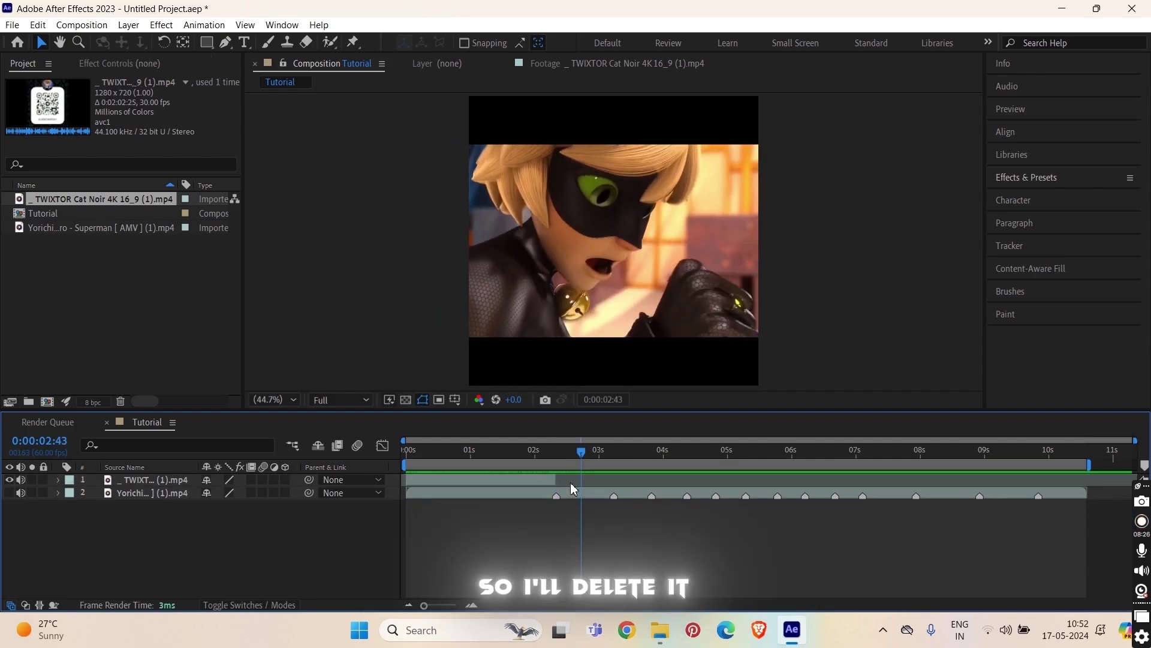
# Select the Cat Noir layer and drag its side and corner handles to stretch it across the comp frame
pyautogui.moveTo(550, 454); pyautogui.dragTo(459, 466)
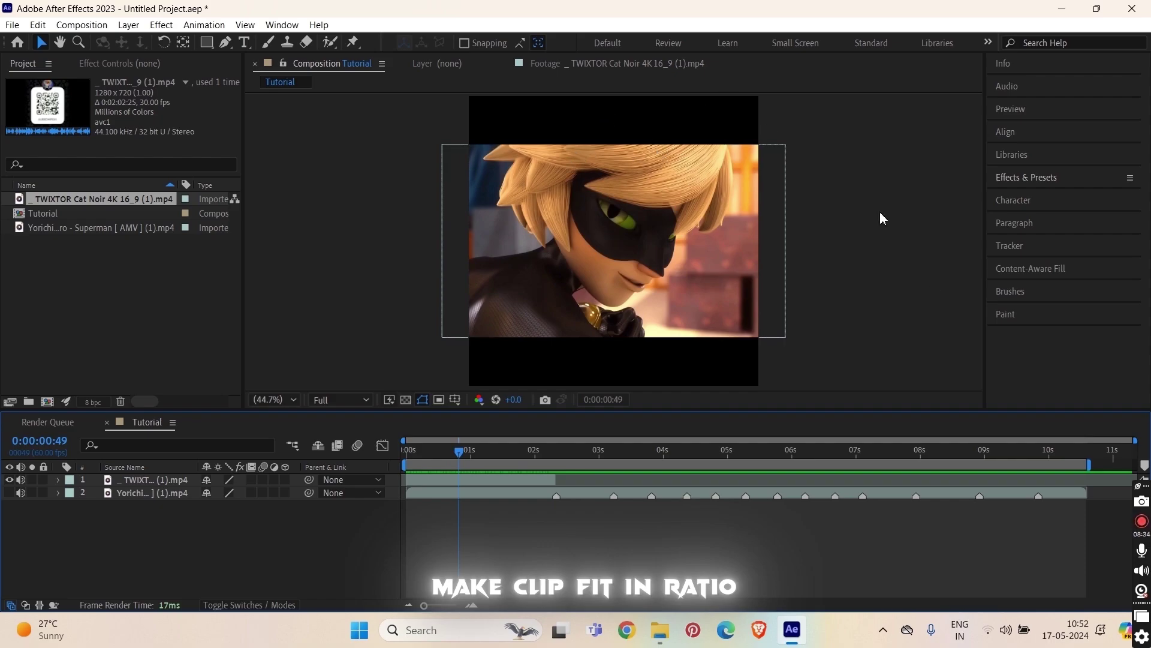
pyautogui.click(479, 480)
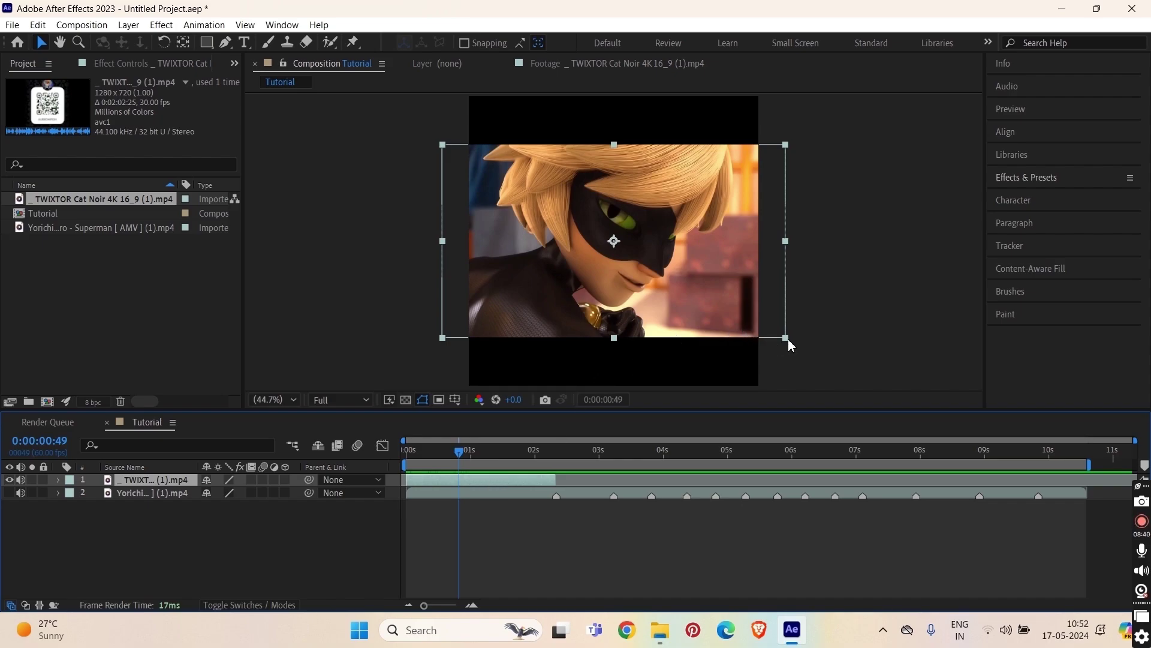
pyautogui.moveTo(784, 241); pyautogui.dragTo(833, 243)
pyautogui.moveTo(827, 336); pyautogui.dragTo(763, 388)
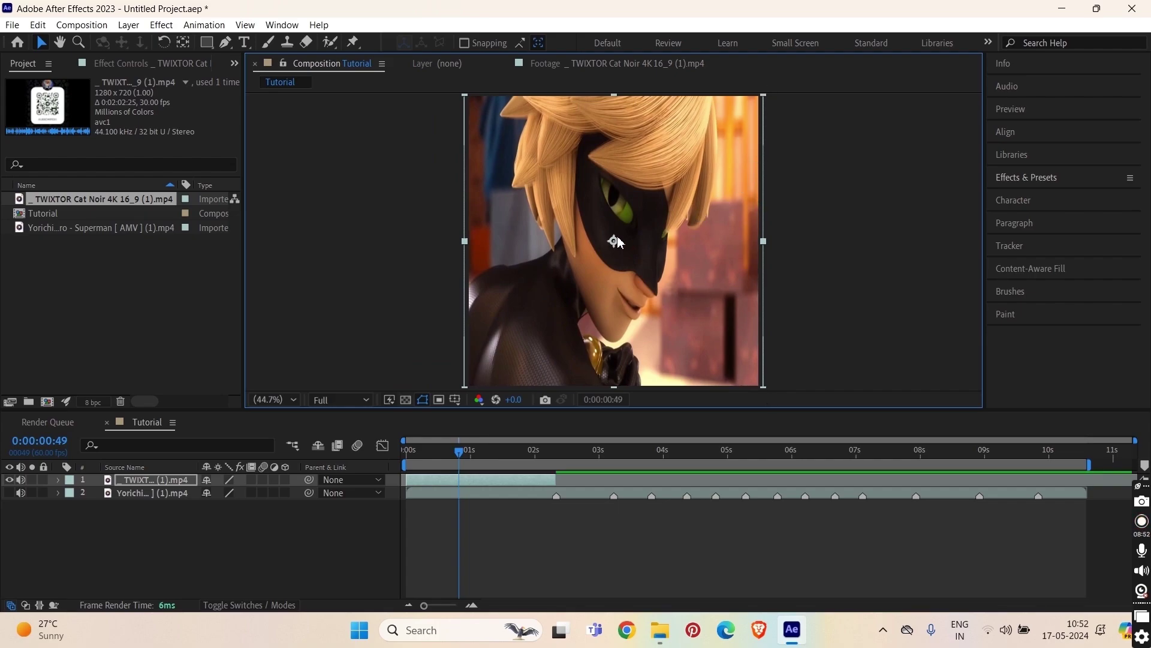
# Set the viewer magnification to Fit and scrub the stretched clip around 0:00:01:05
pyautogui.scroll(1, 623, 241)
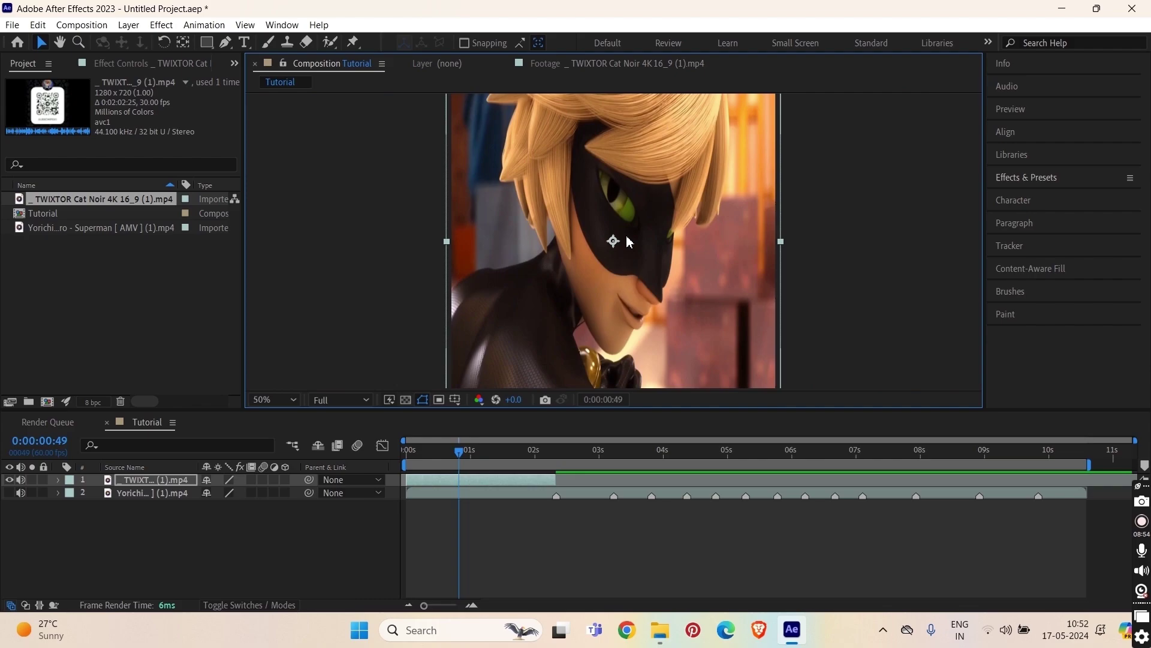
pyautogui.scroll(3, 629, 241)
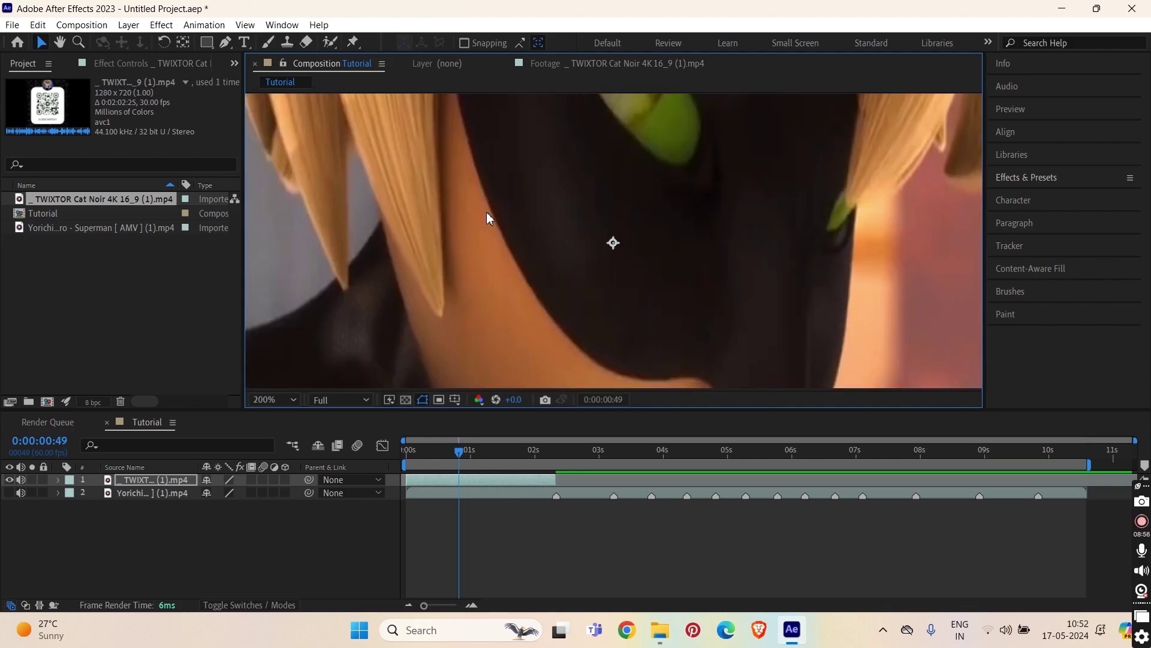
pyautogui.scroll(-3, 595, 279)
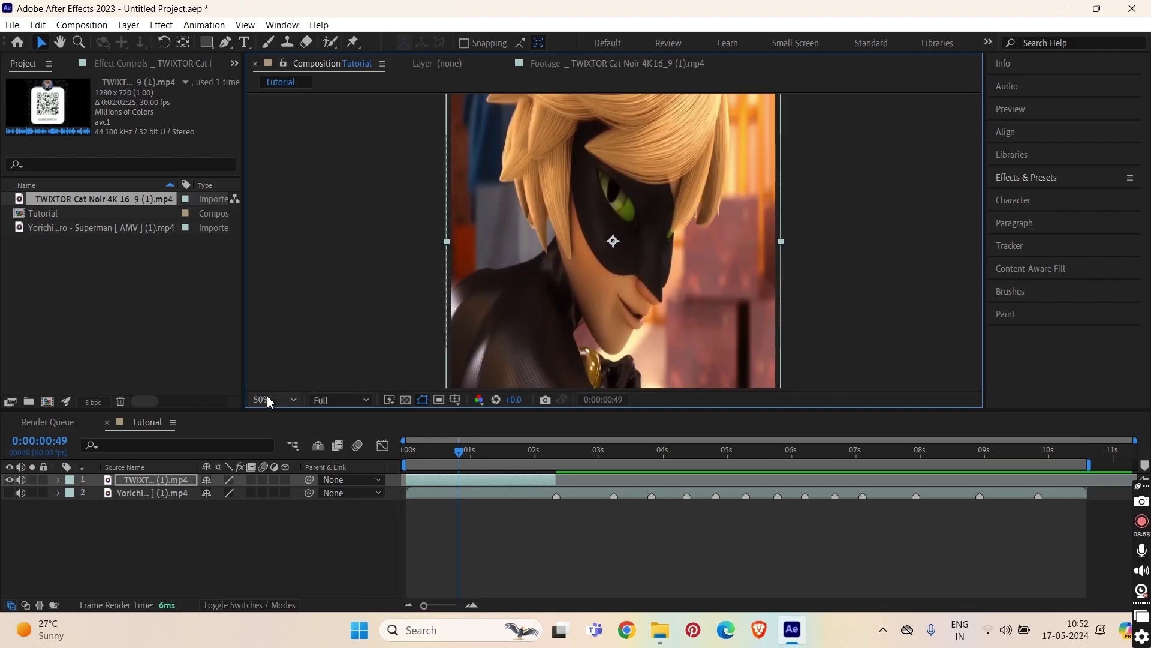
pyautogui.click(267, 395)
pyautogui.click(304, 131)
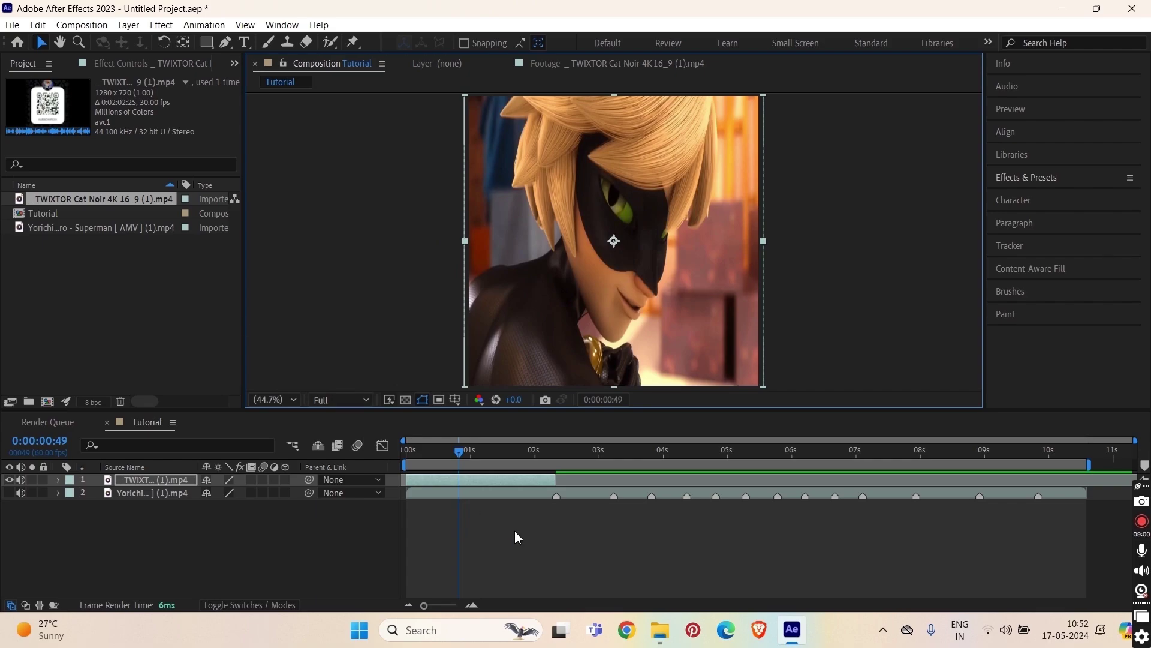
pyautogui.click(477, 453)
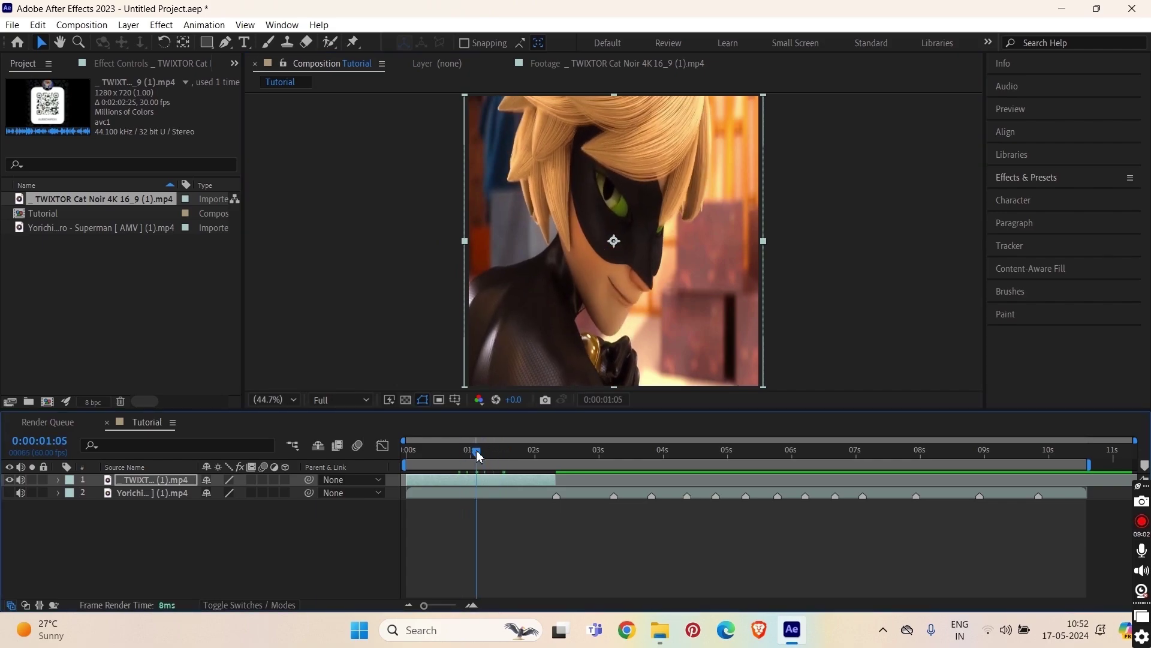
pyautogui.moveTo(477, 454); pyautogui.dragTo(491, 453)
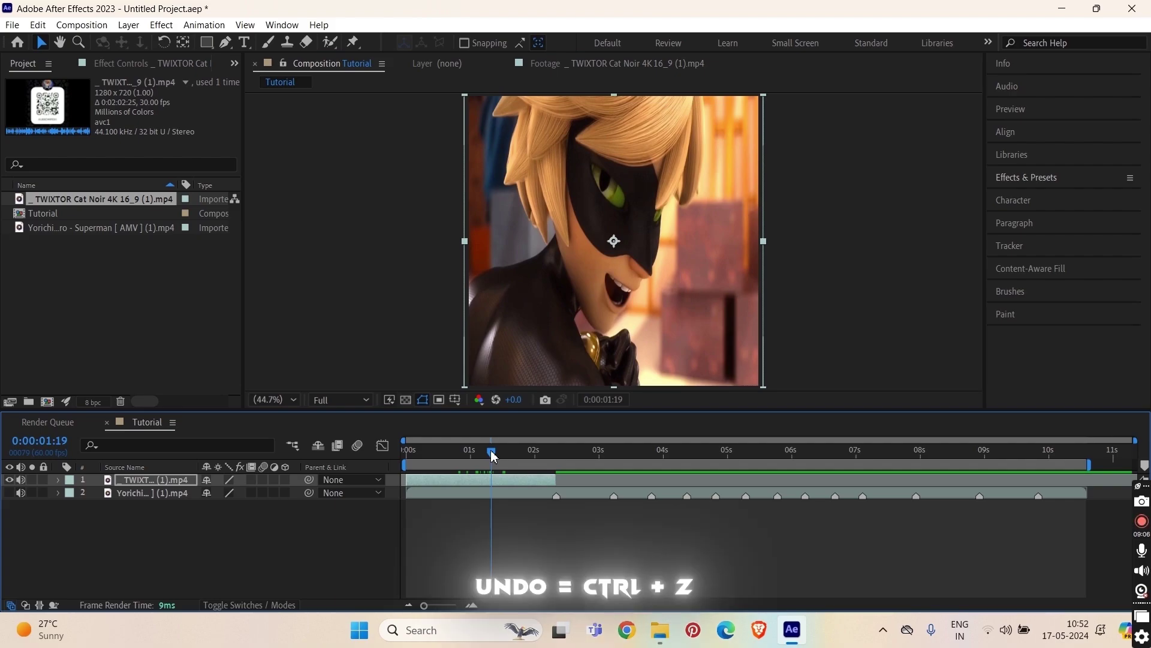
pyautogui.moveTo(491, 455); pyautogui.dragTo(494, 460)
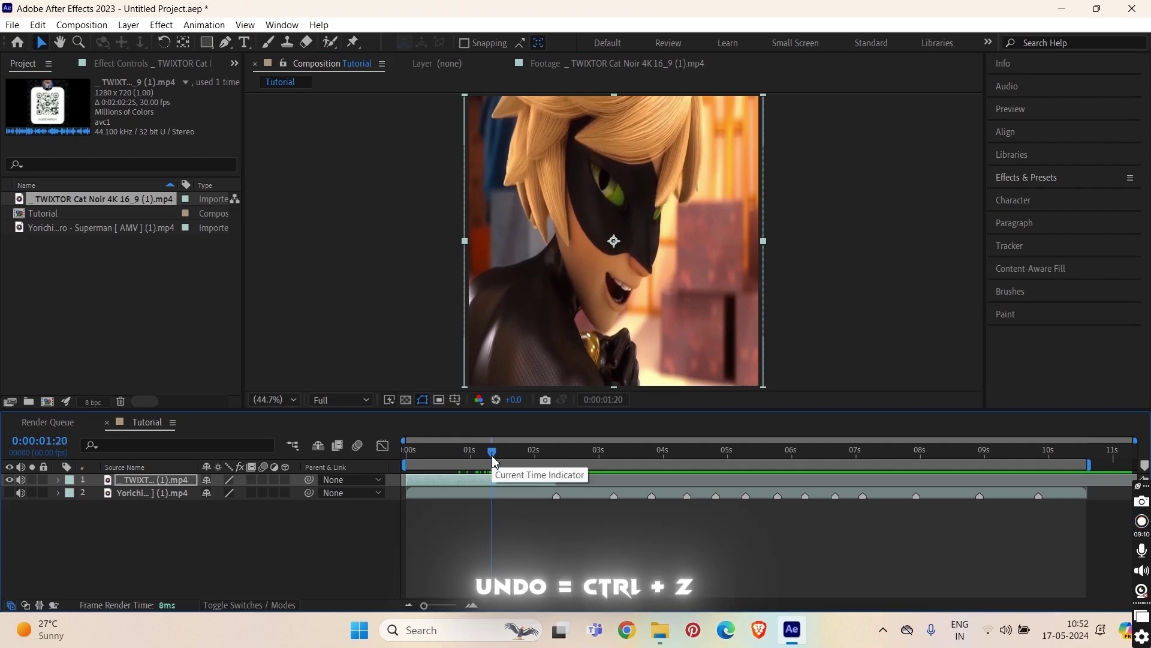
pyautogui.moveTo(494, 461); pyautogui.dragTo(458, 454)
# Undo the resize to restore the clip's 1280×720 size, preview up to 0:00:02:16, and return to start
pyautogui.hotkey('ctrl', 'z')
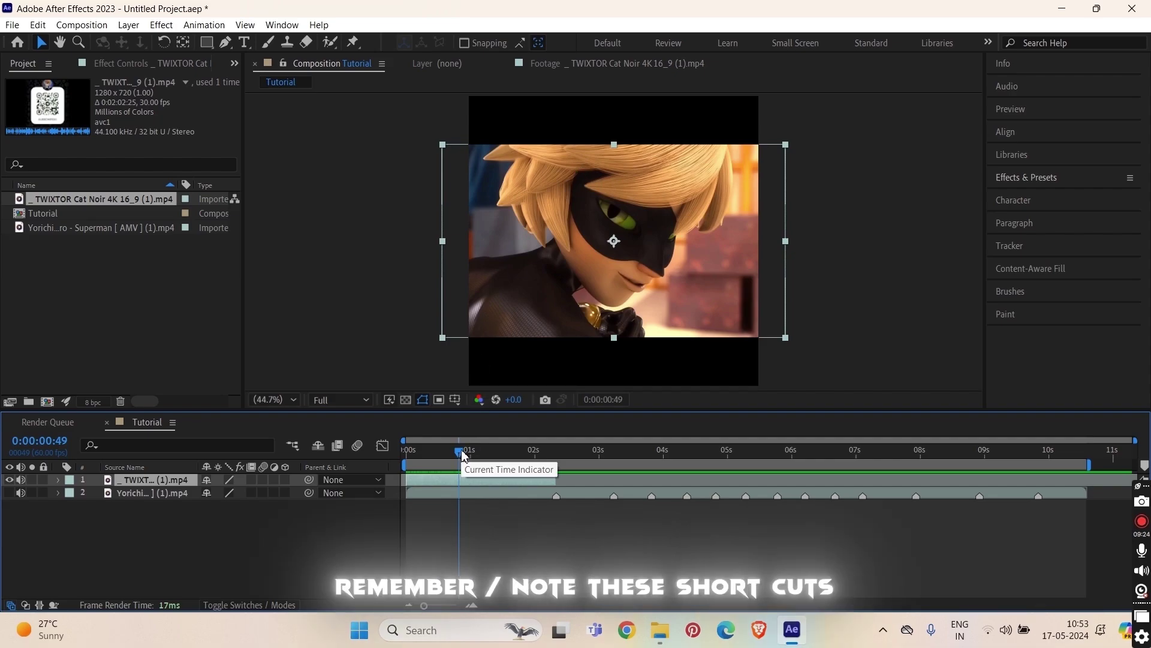
pyautogui.moveTo(461, 454); pyautogui.dragTo(556, 460)
pyautogui.press('Home')
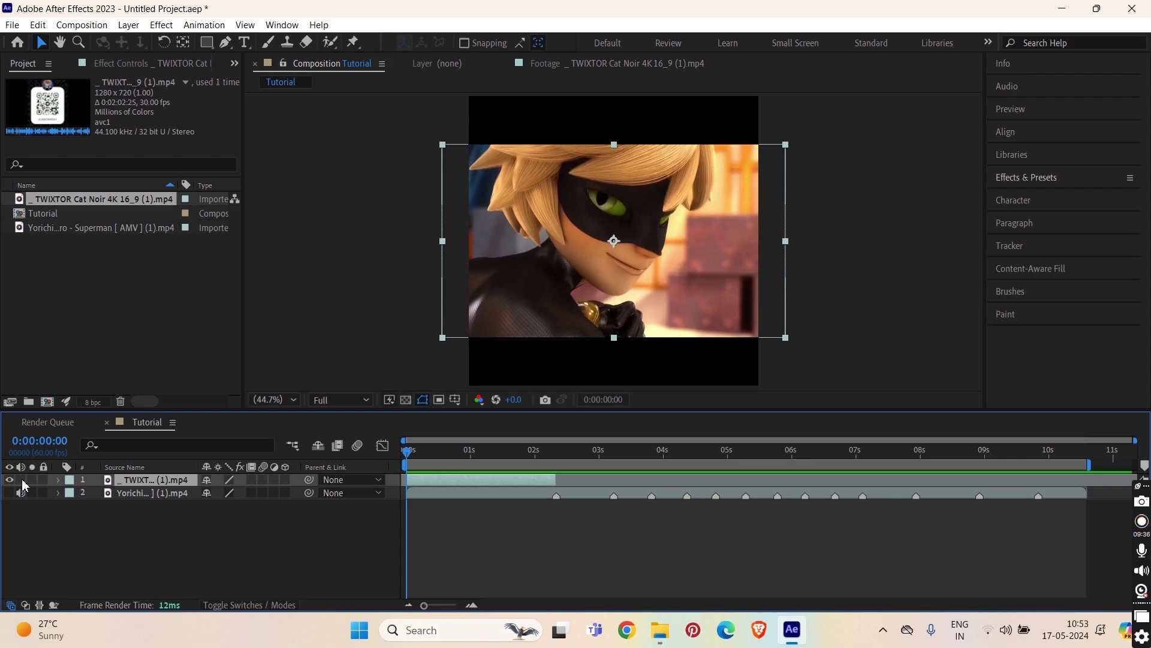
# Scale the Cat Noir layer proportionally to 151%, undoing a trial of unlinked width and height scaling
pyautogui.moveTo(411, 453)
pyautogui.mouseDown()
pyautogui.moveTo(451, 454)
pyautogui.moveTo(406, 480)
pyautogui.moveTo(428, 467)
pyautogui.mouseUp()
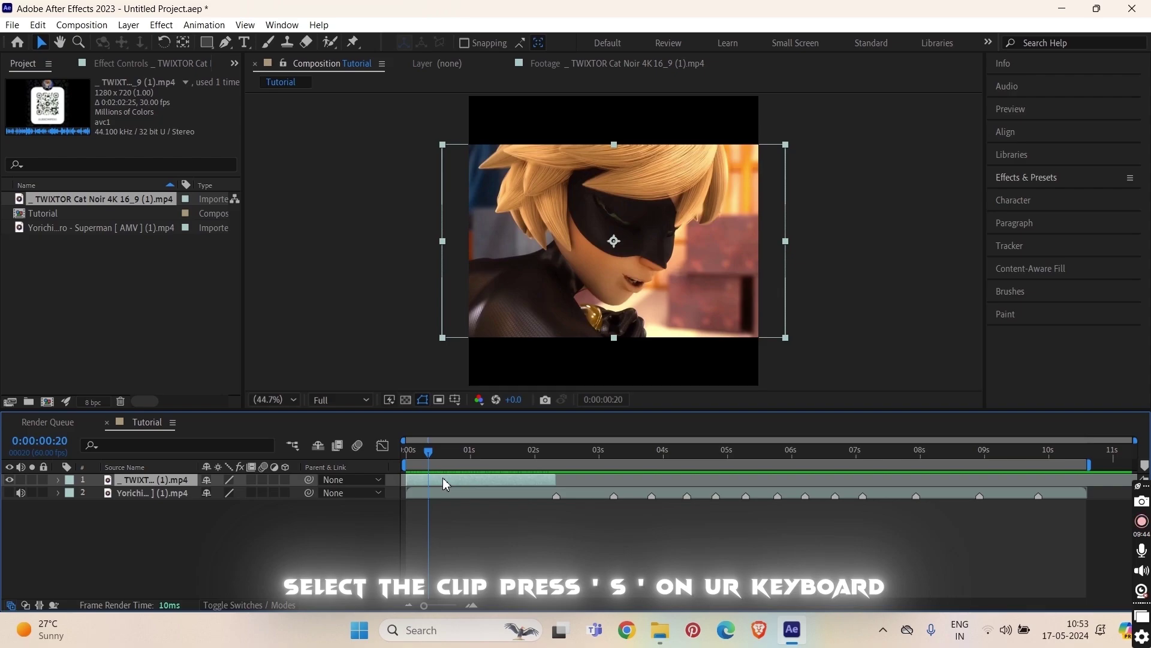
pyautogui.press('s')
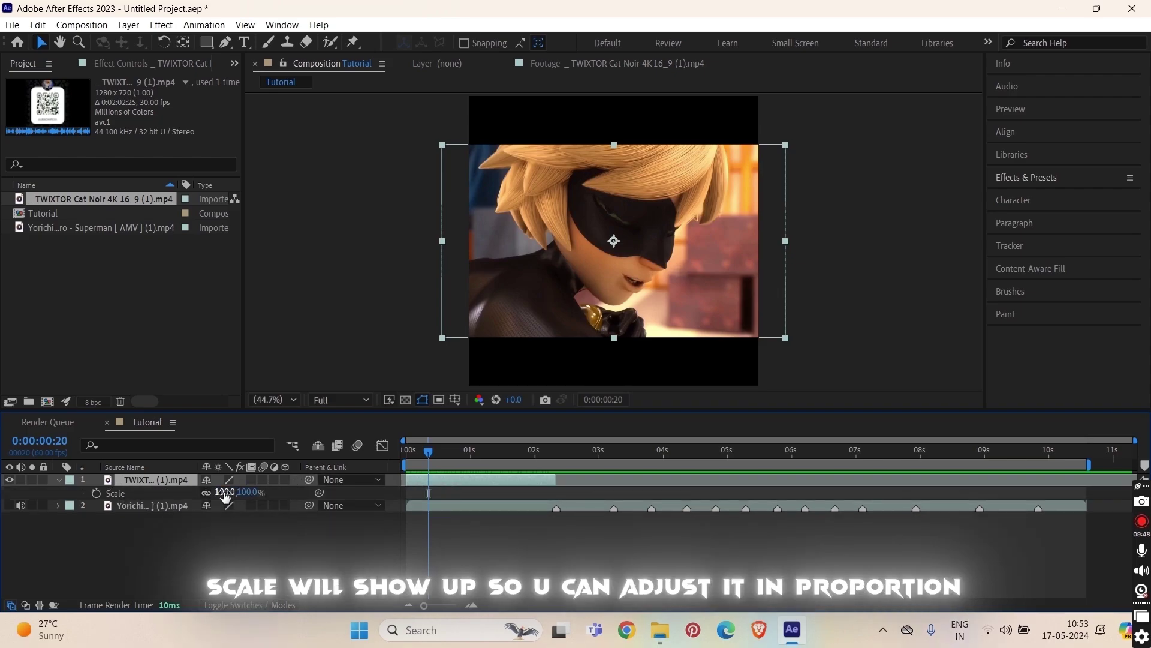
pyautogui.moveTo(225, 495)
pyautogui.mouseDown()
pyautogui.moveTo(261, 494)
pyautogui.moveTo(213, 493)
pyautogui.mouseUp()
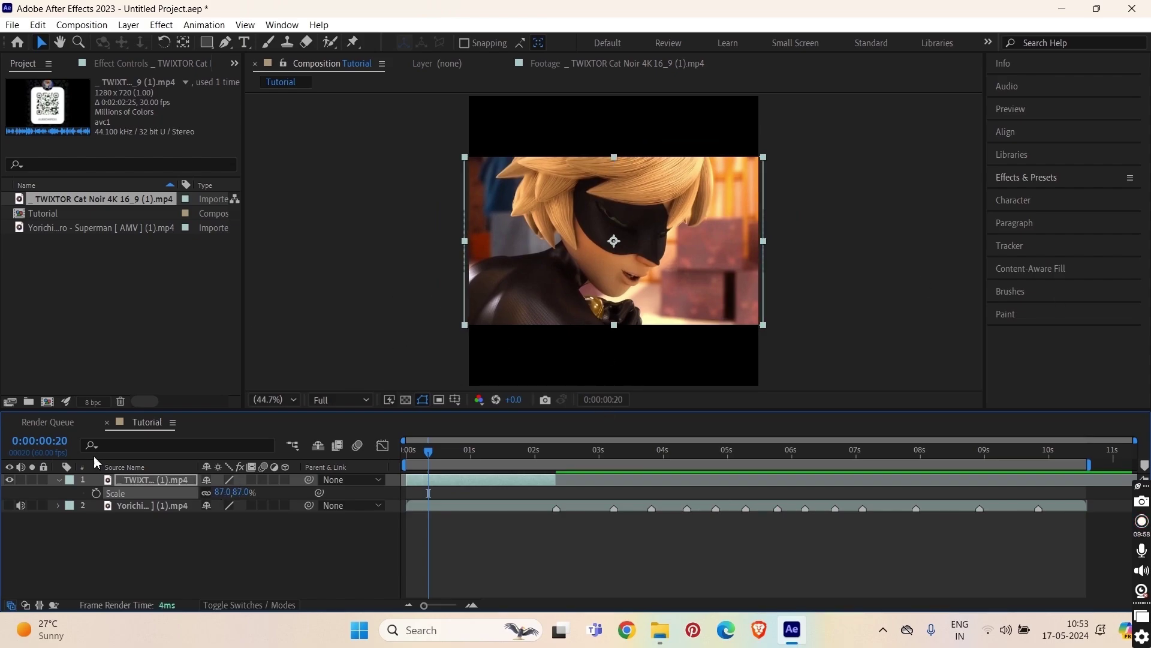
pyautogui.click(207, 492)
pyautogui.moveTo(240, 493); pyautogui.dragTo(283, 484)
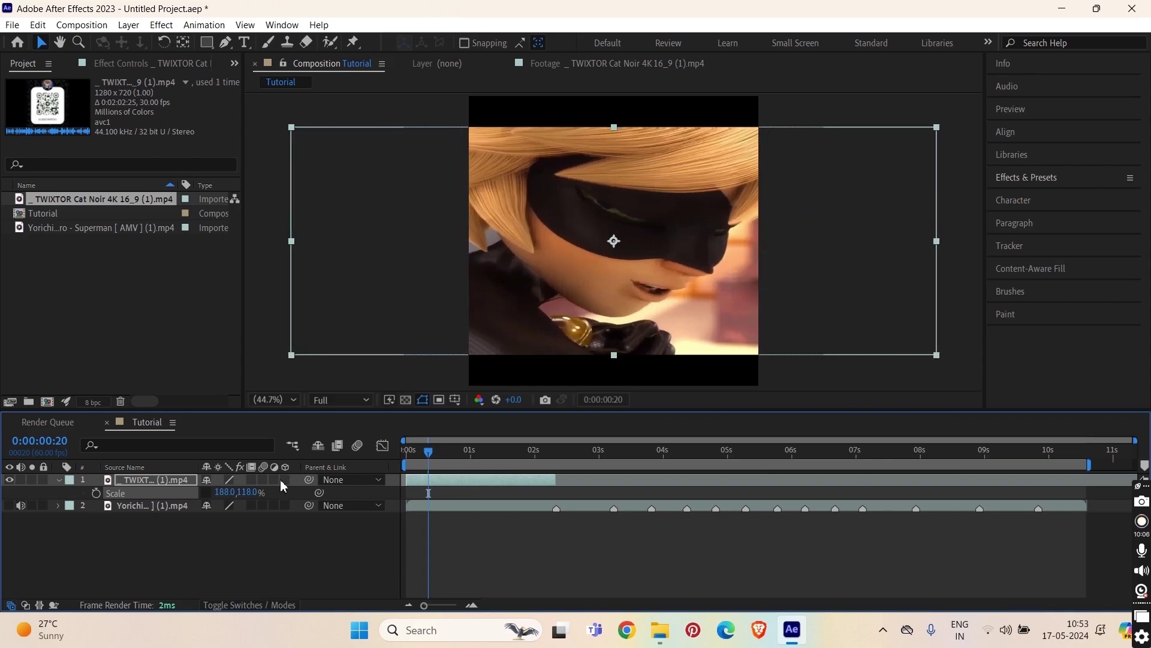
pyautogui.hotkey('ctrl', 'z')
pyautogui.hotkey('ctrl', 'z')
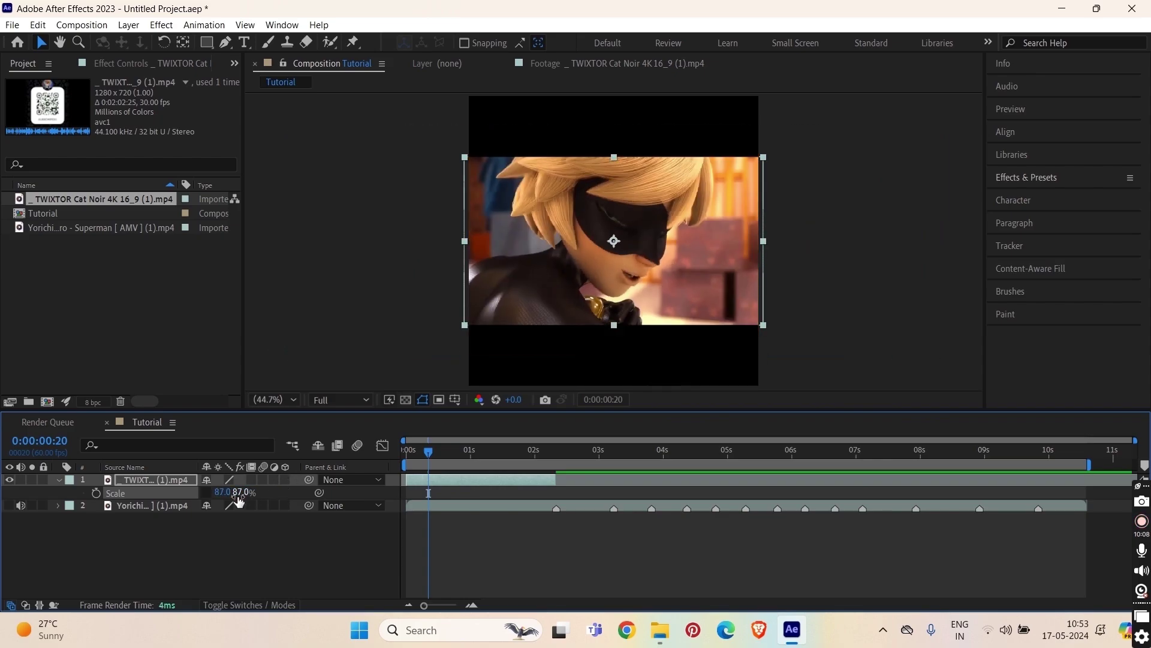
pyautogui.click(207, 493)
pyautogui.moveTo(219, 491); pyautogui.dragTo(267, 496)
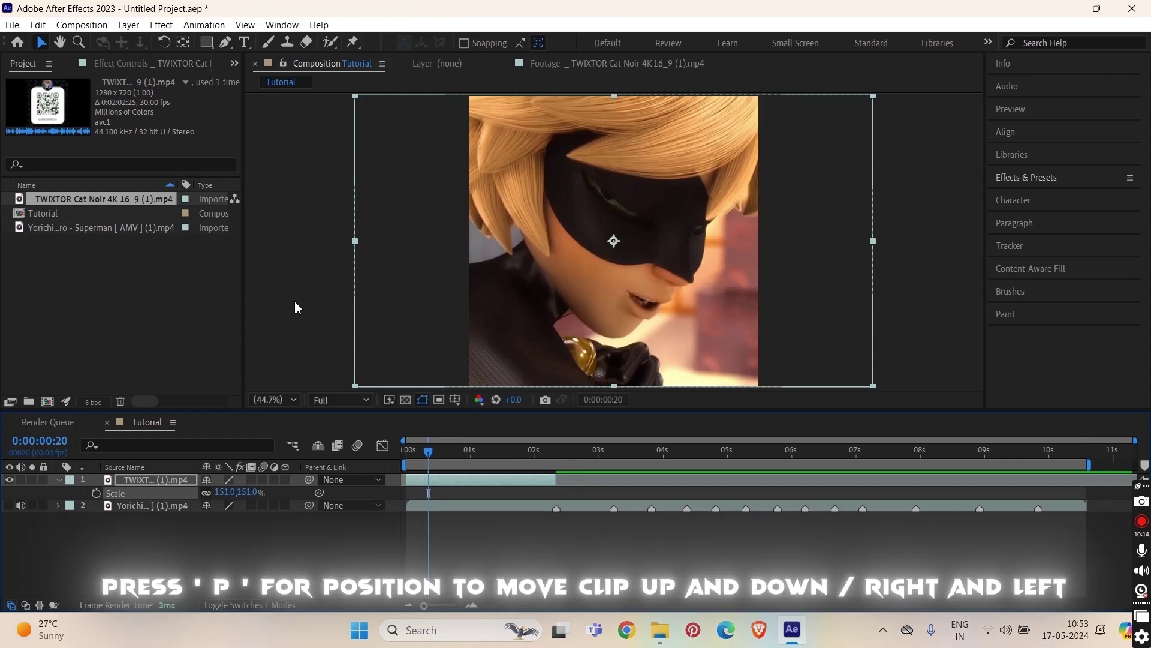
# Set the Cat Noir layer's Position to 578, 540, then collapse its properties
pyautogui.press('p')
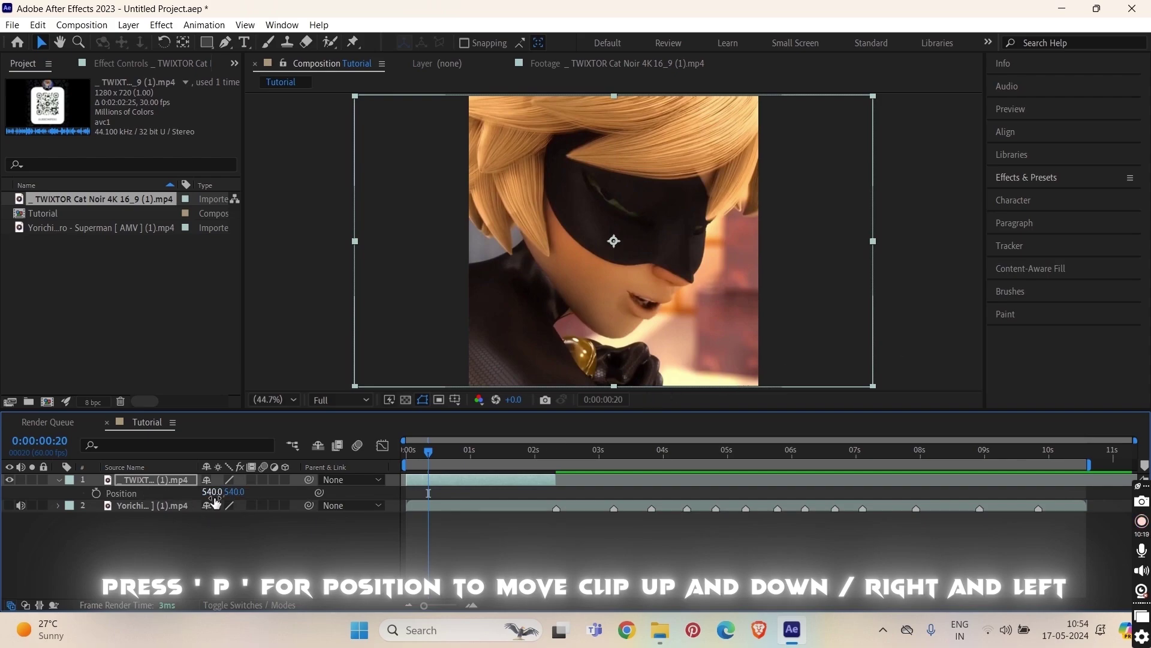
pyautogui.moveTo(210, 493); pyautogui.dragTo(133, 498)
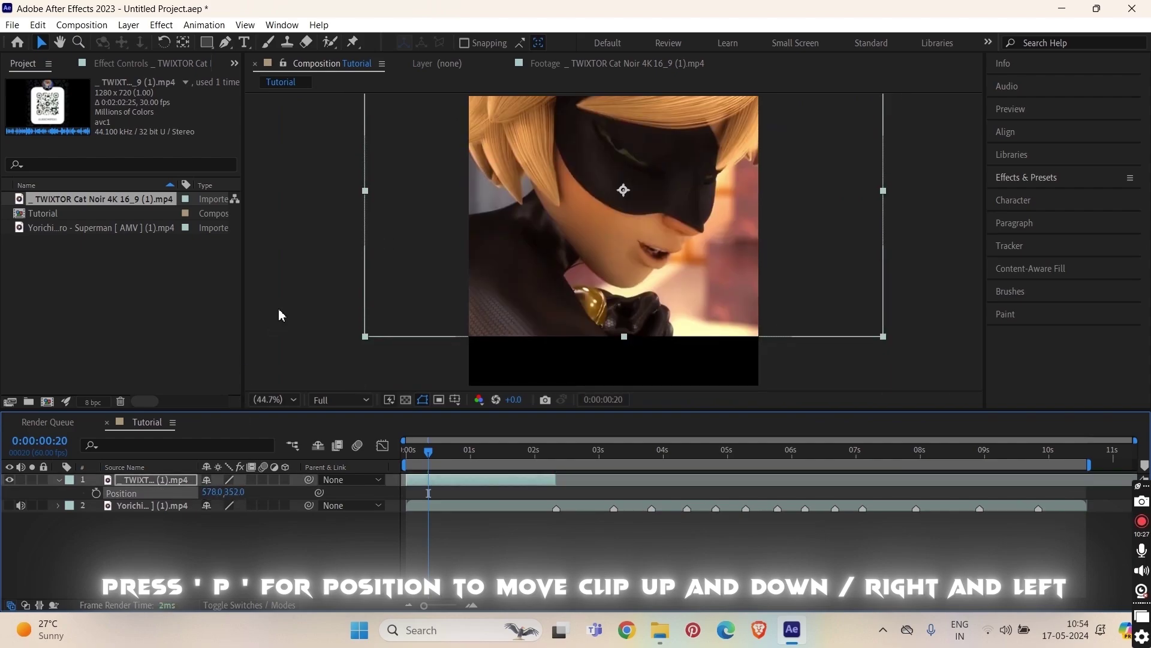
pyautogui.hotkey('ctrl', 'z')
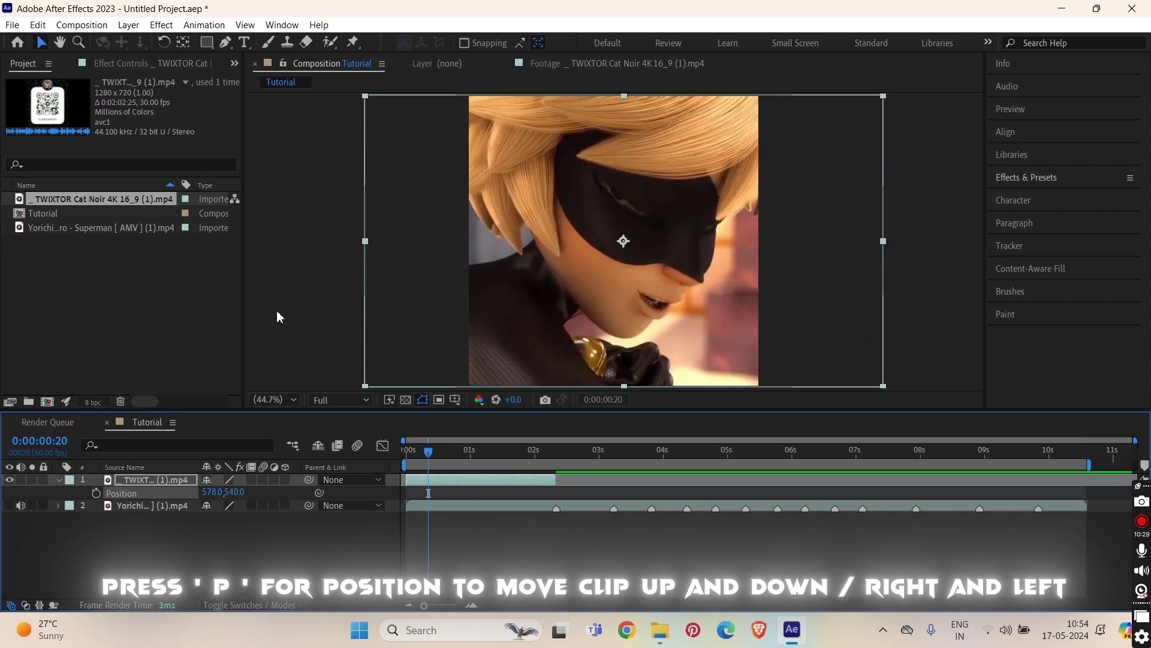
pyautogui.click(346, 560)
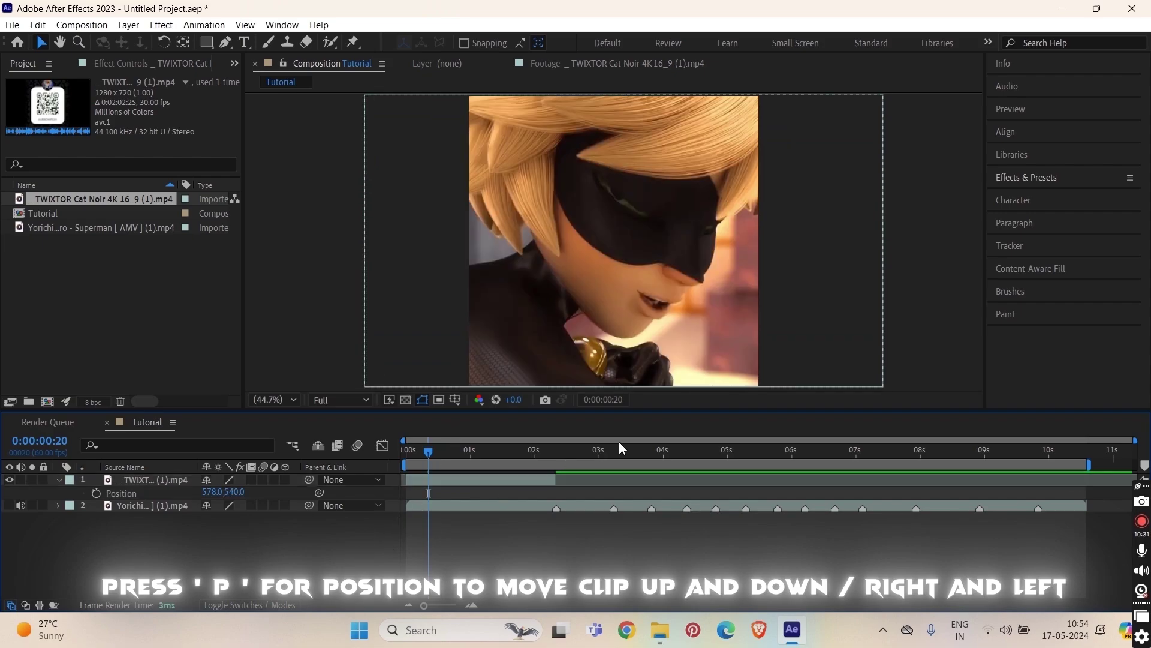
pyautogui.moveTo(431, 454); pyautogui.dragTo(473, 454)
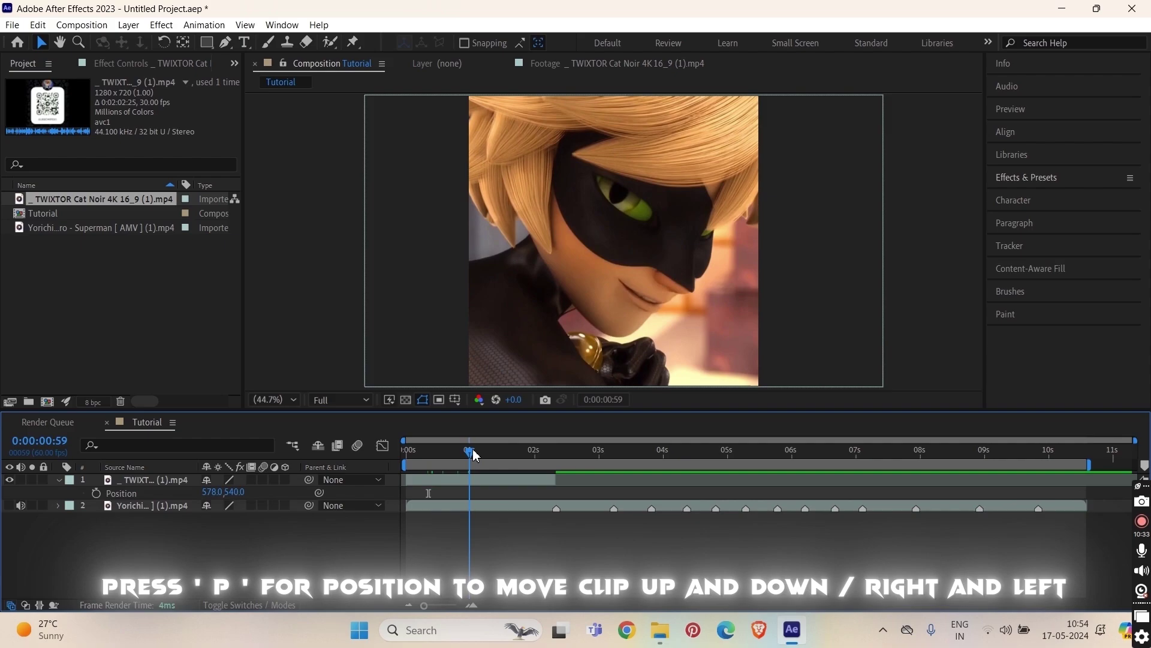
pyautogui.click(60, 482)
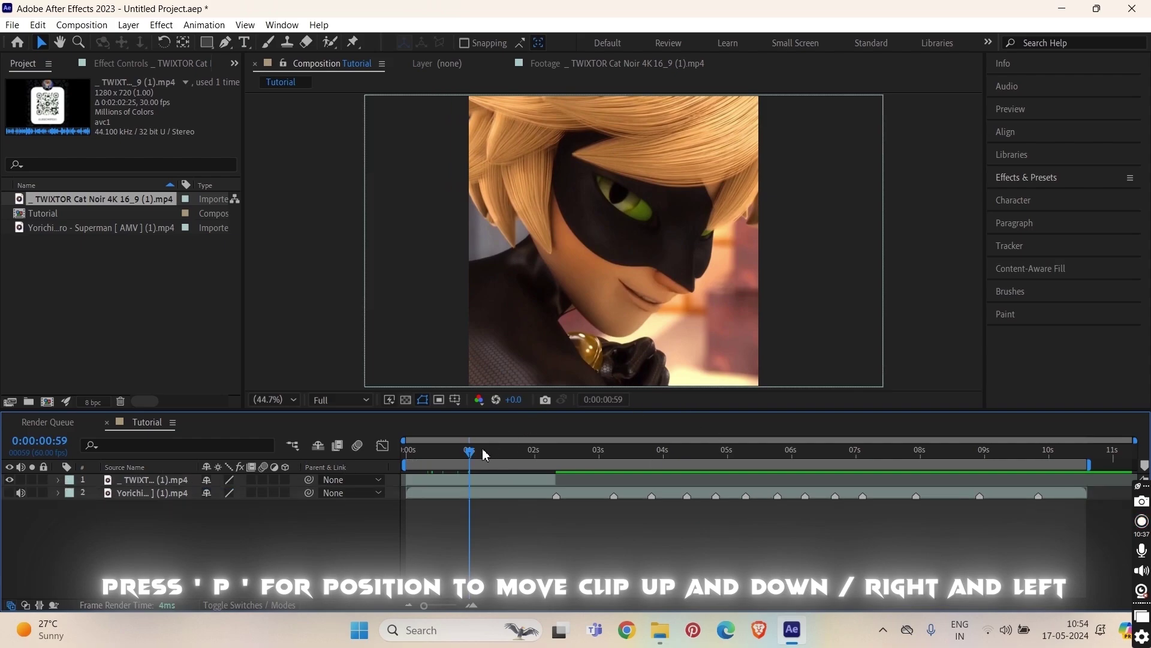
# Drag the Cat Noir layer's out point later so the clip runs to nearly 4 seconds
pyautogui.moveTo(478, 456); pyautogui.dragTo(550, 517)
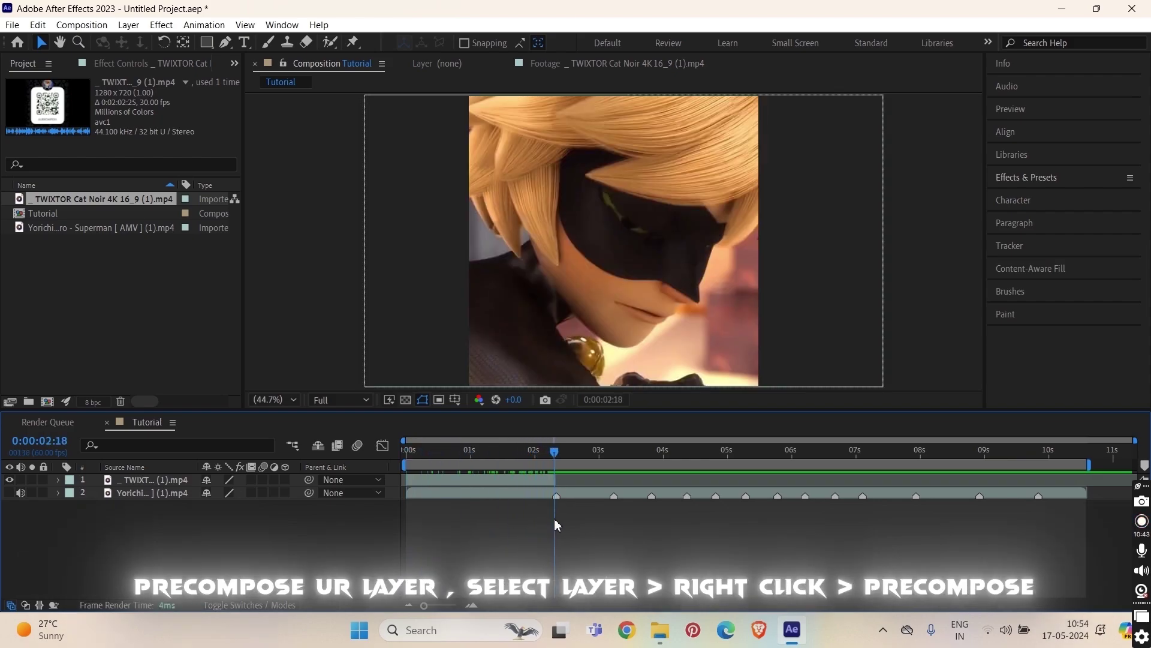
pyautogui.click(518, 475)
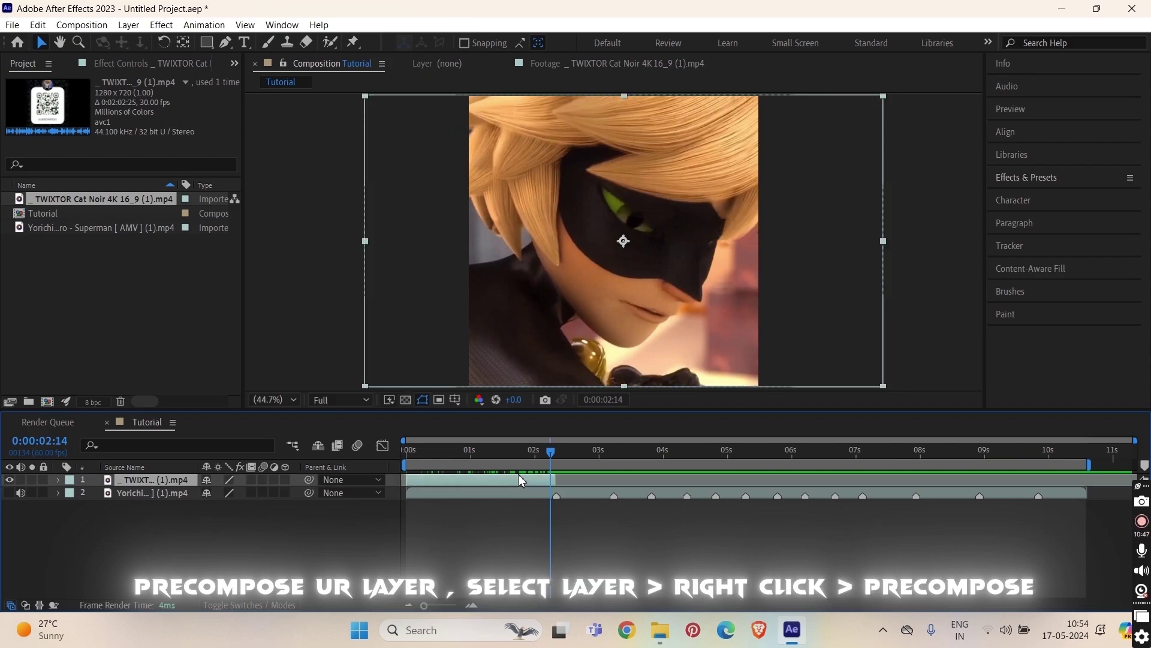
pyautogui.moveTo(552, 457); pyautogui.dragTo(308, 515)
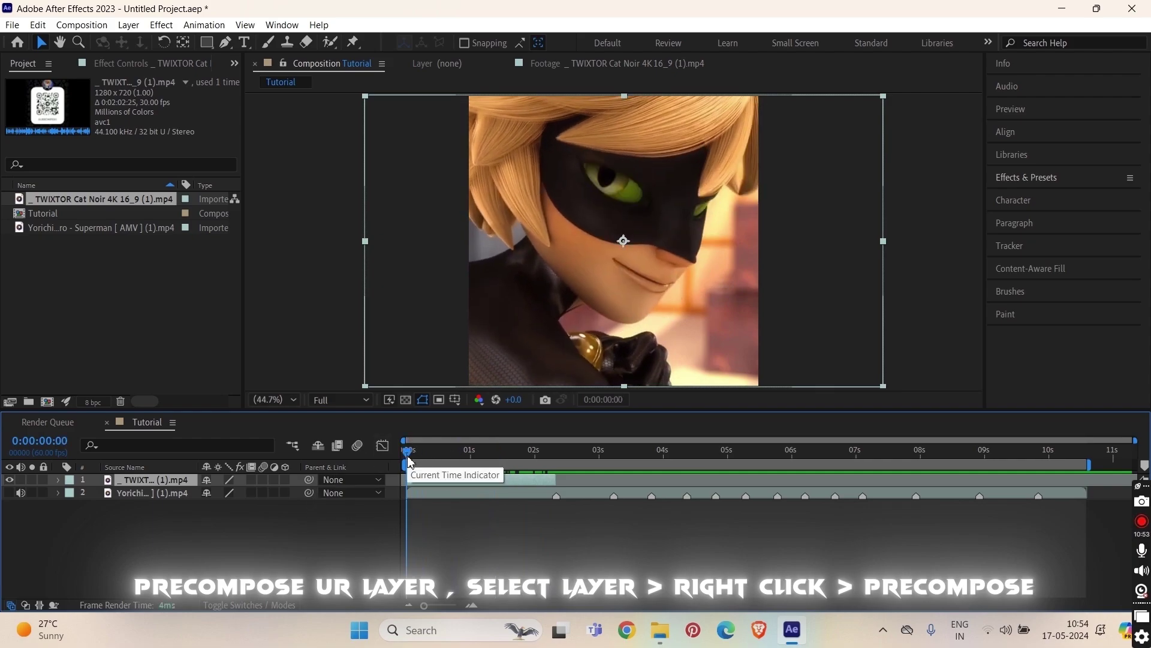
pyautogui.moveTo(410, 461); pyautogui.dragTo(488, 452)
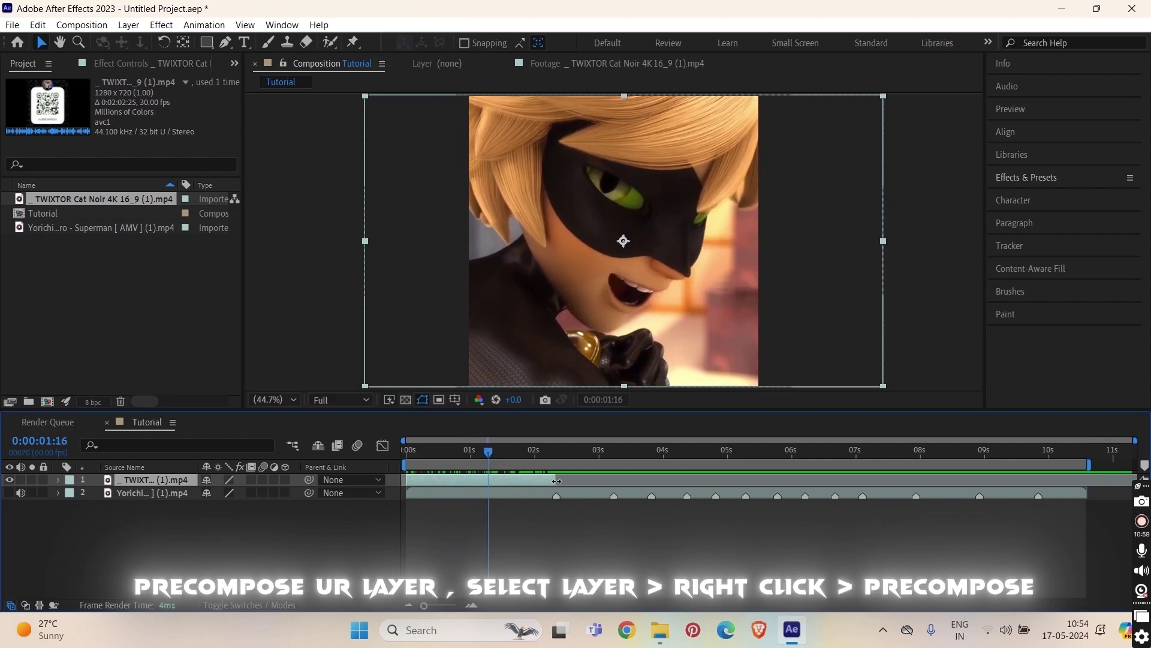
pyautogui.moveTo(557, 480); pyautogui.dragTo(657, 480)
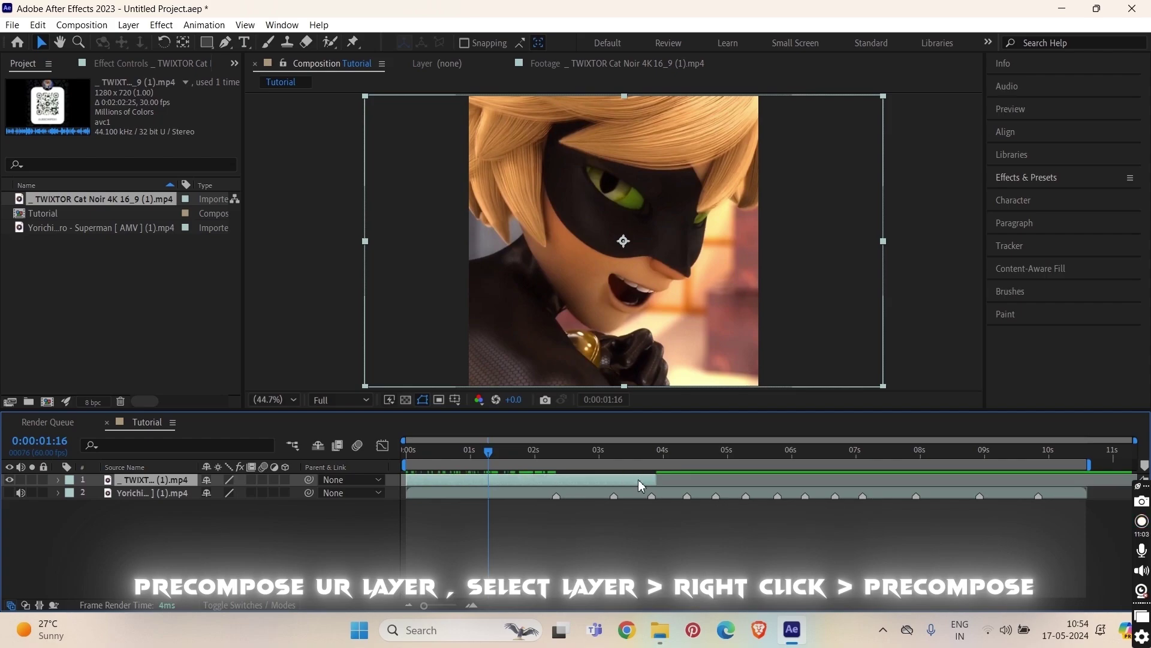
pyautogui.moveTo(489, 452)
pyautogui.mouseDown()
pyautogui.moveTo(624, 458)
pyautogui.moveTo(549, 487)
pyautogui.moveTo(536, 454)
pyautogui.moveTo(488, 460)
pyautogui.mouseUp()
# Pre-compose the Cat Noir layer into Comp 1 with all attributes moved into the new composition
pyautogui.rightClick(534, 476)
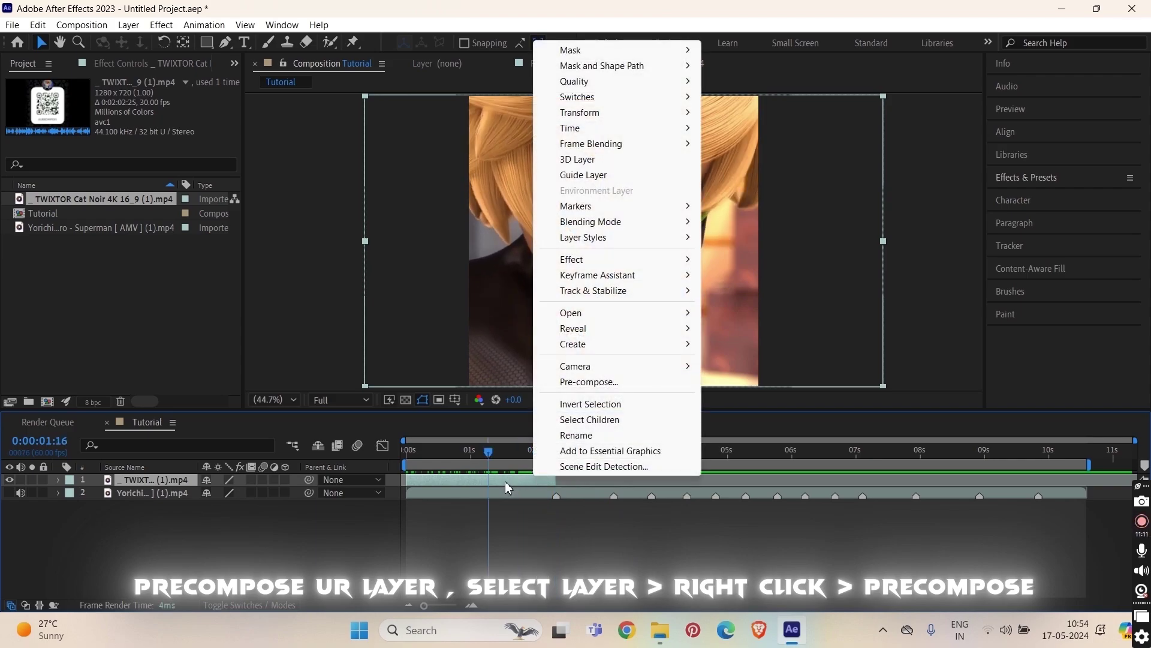
pyautogui.click(505, 481)
pyautogui.rightClick(504, 481)
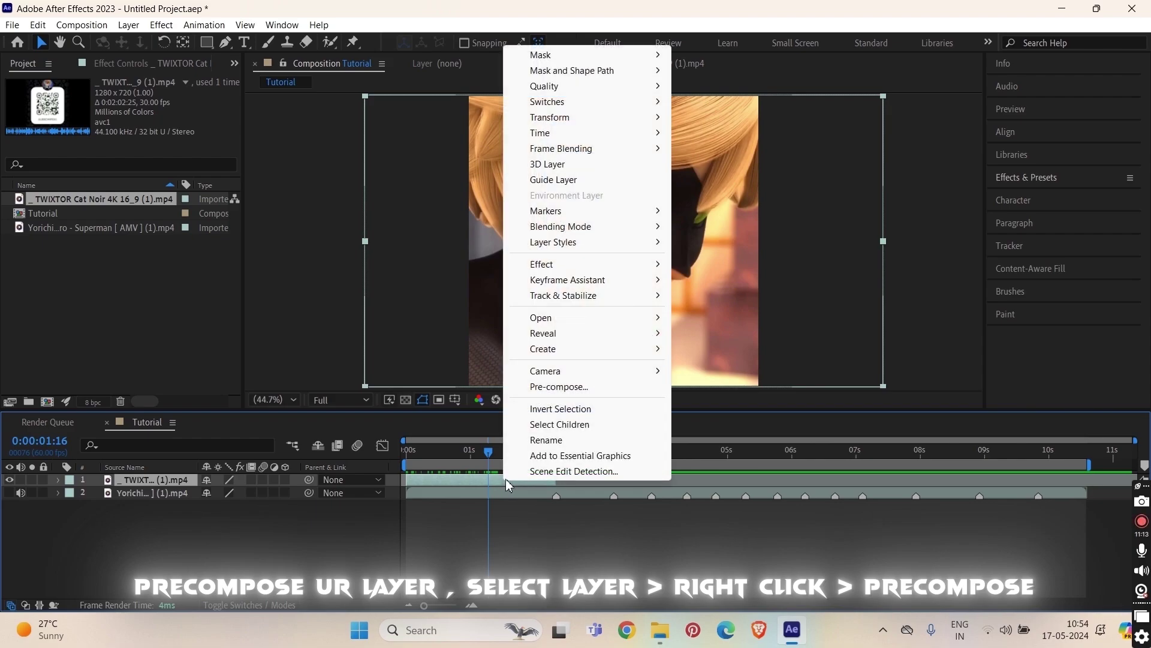
pyautogui.click(564, 388)
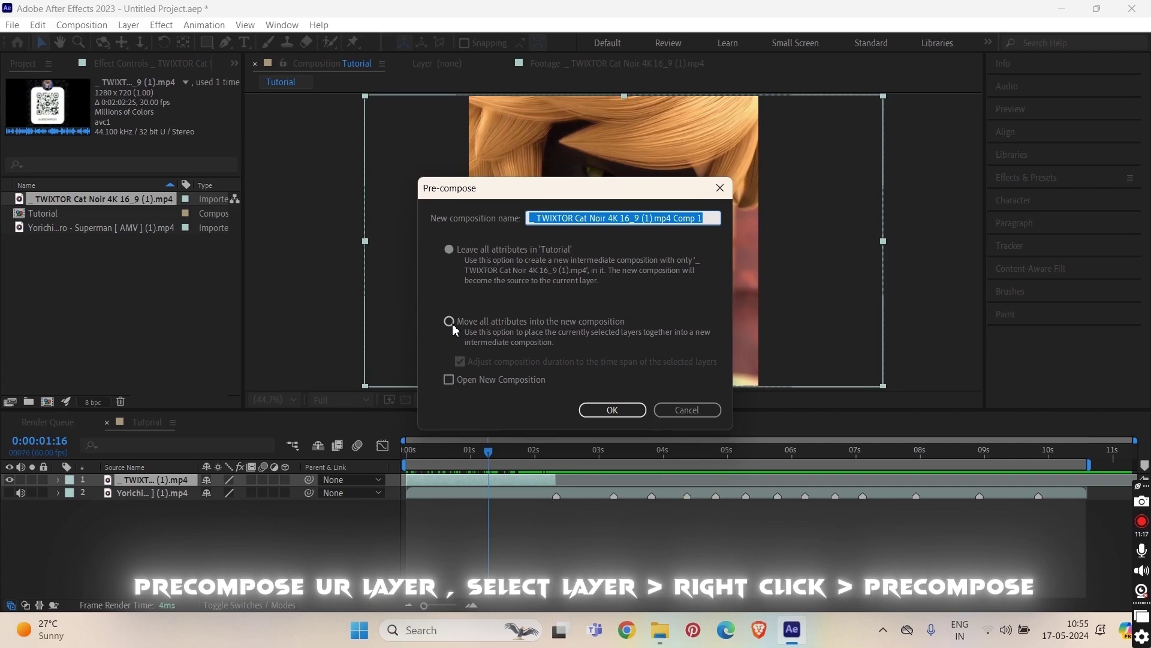
pyautogui.click(452, 322)
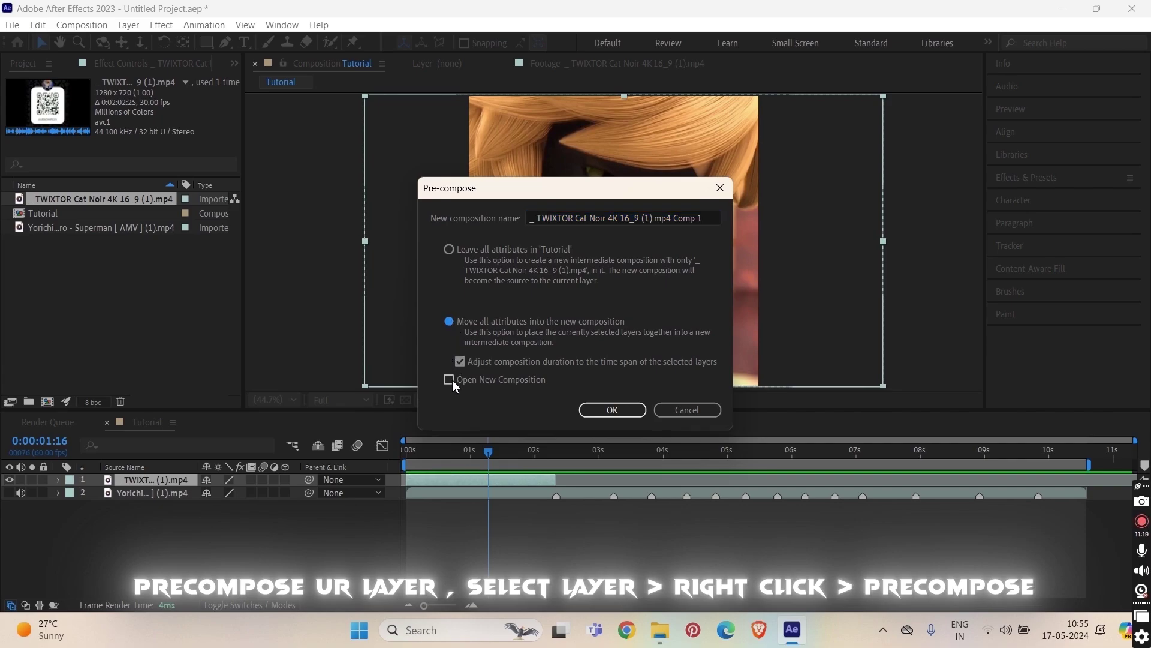
pyautogui.click(611, 409)
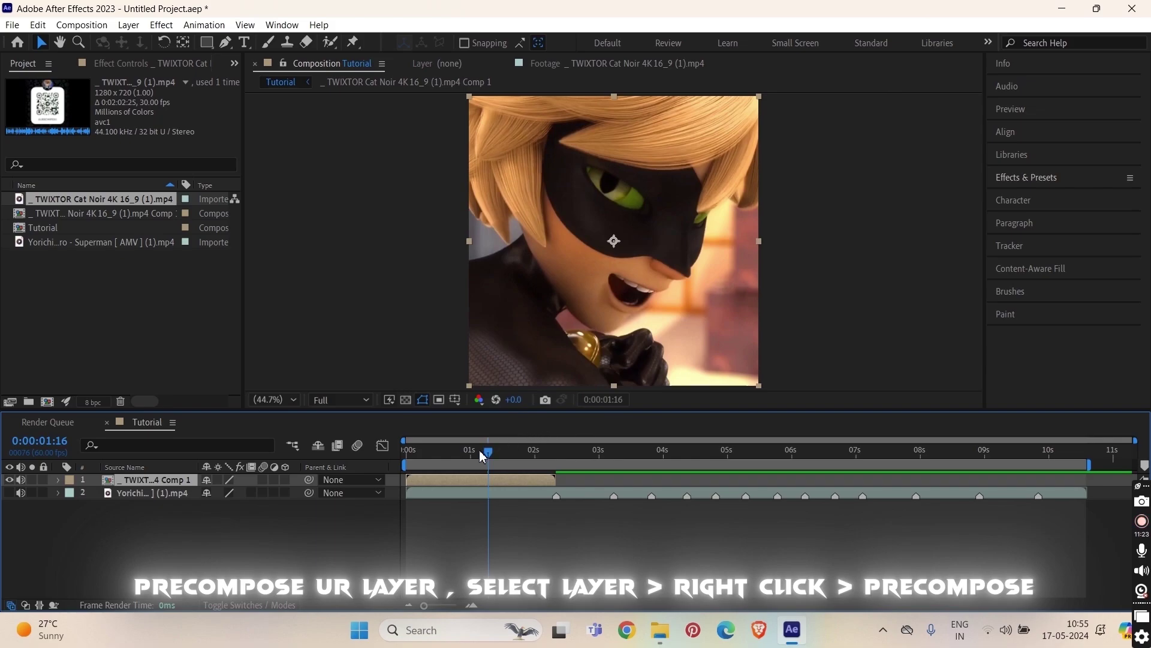
pyautogui.moveTo(487, 452); pyautogui.dragTo(712, 488)
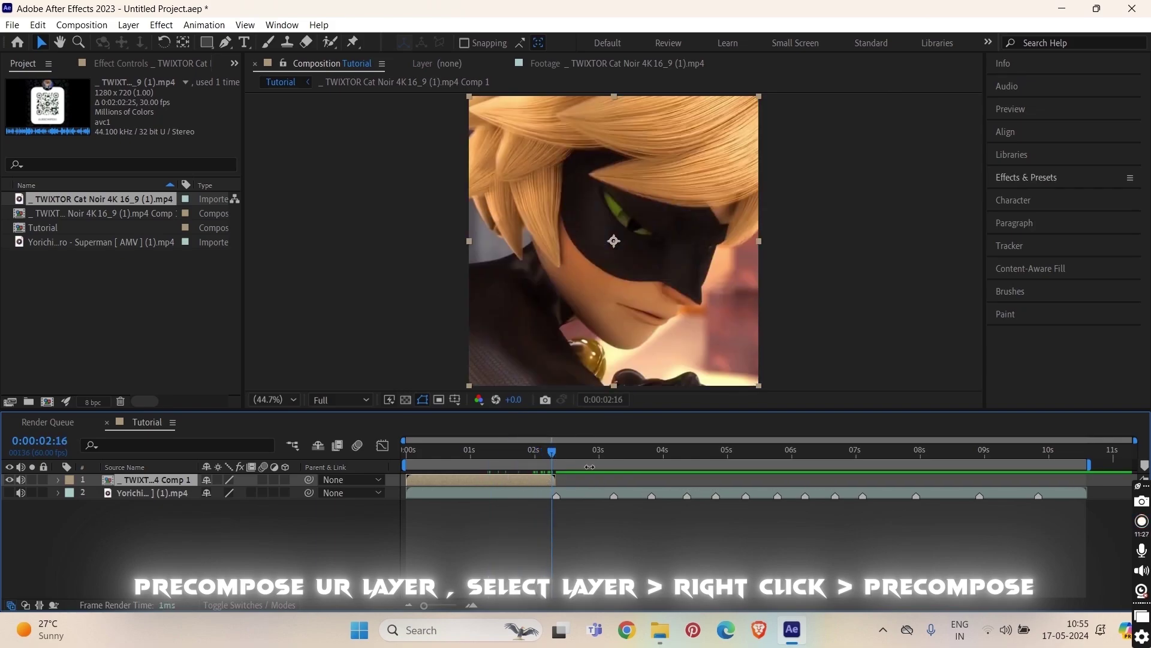
pyautogui.press('Home')
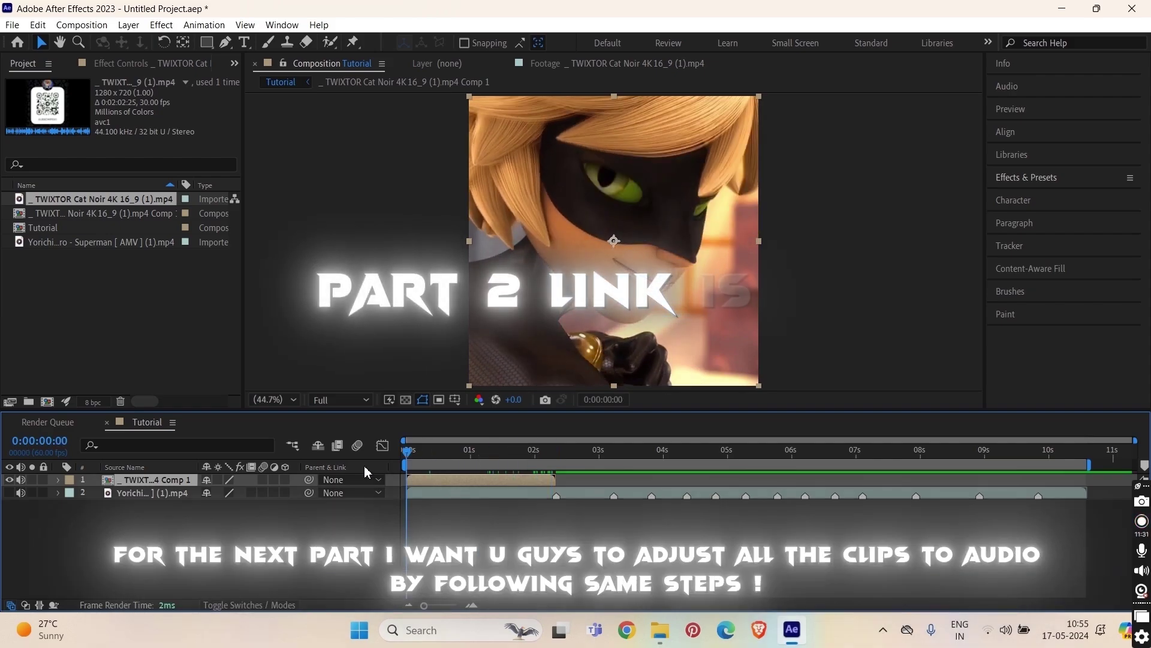
pyautogui.moveTo(456, 466); pyautogui.dragTo(557, 483)
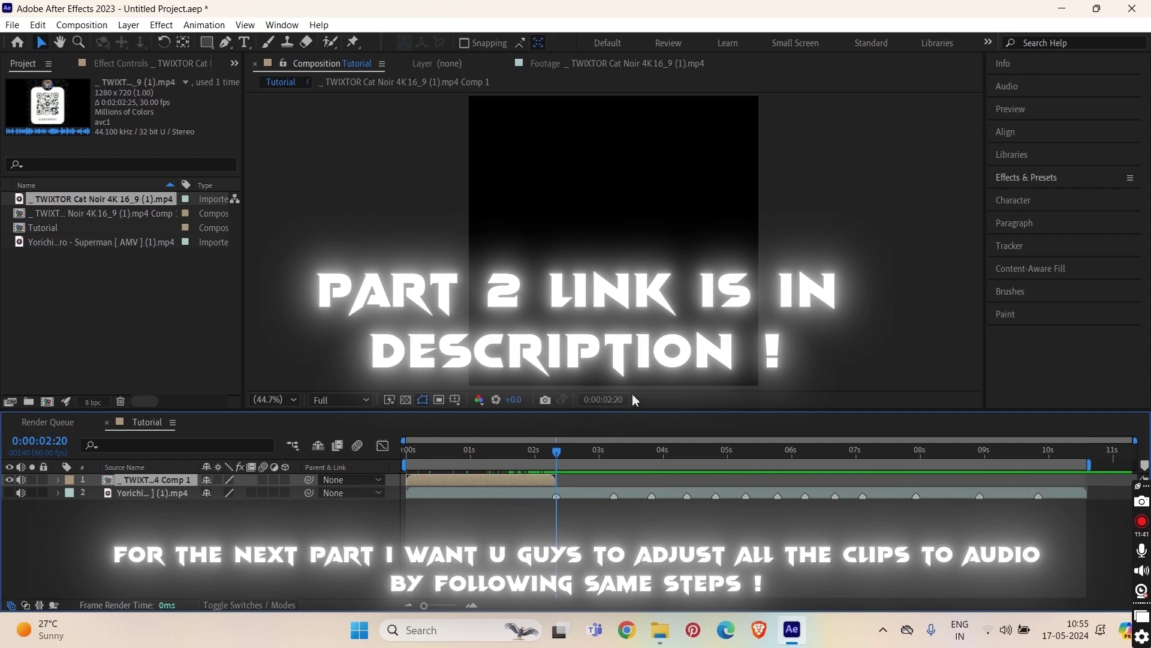
pyautogui.press('Home')
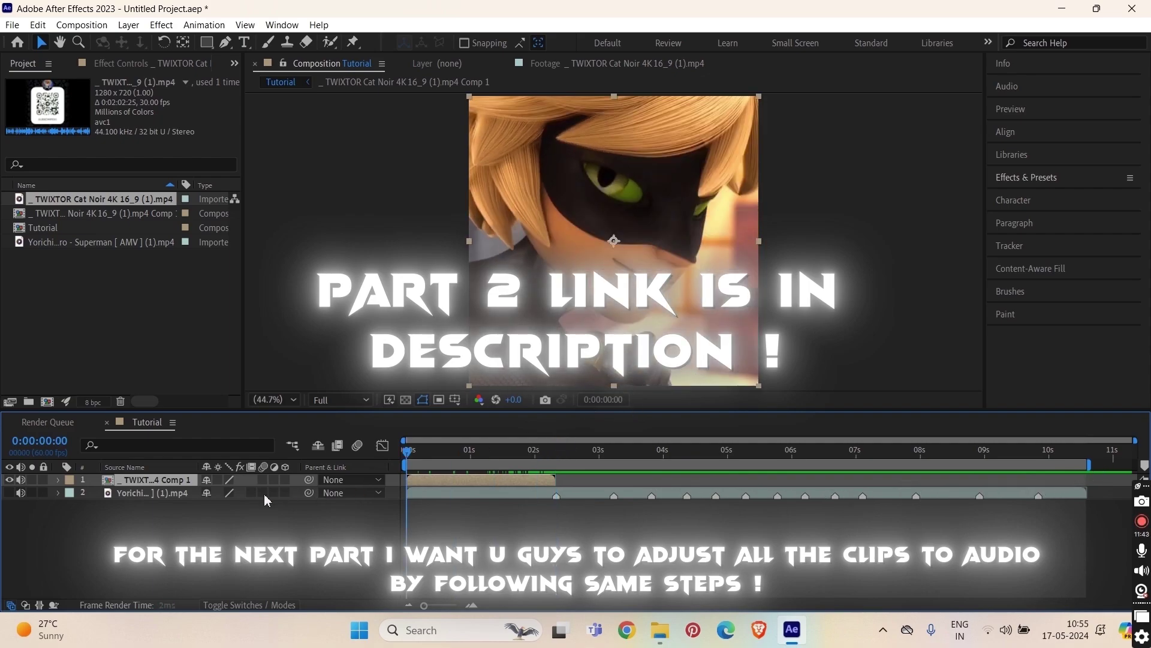